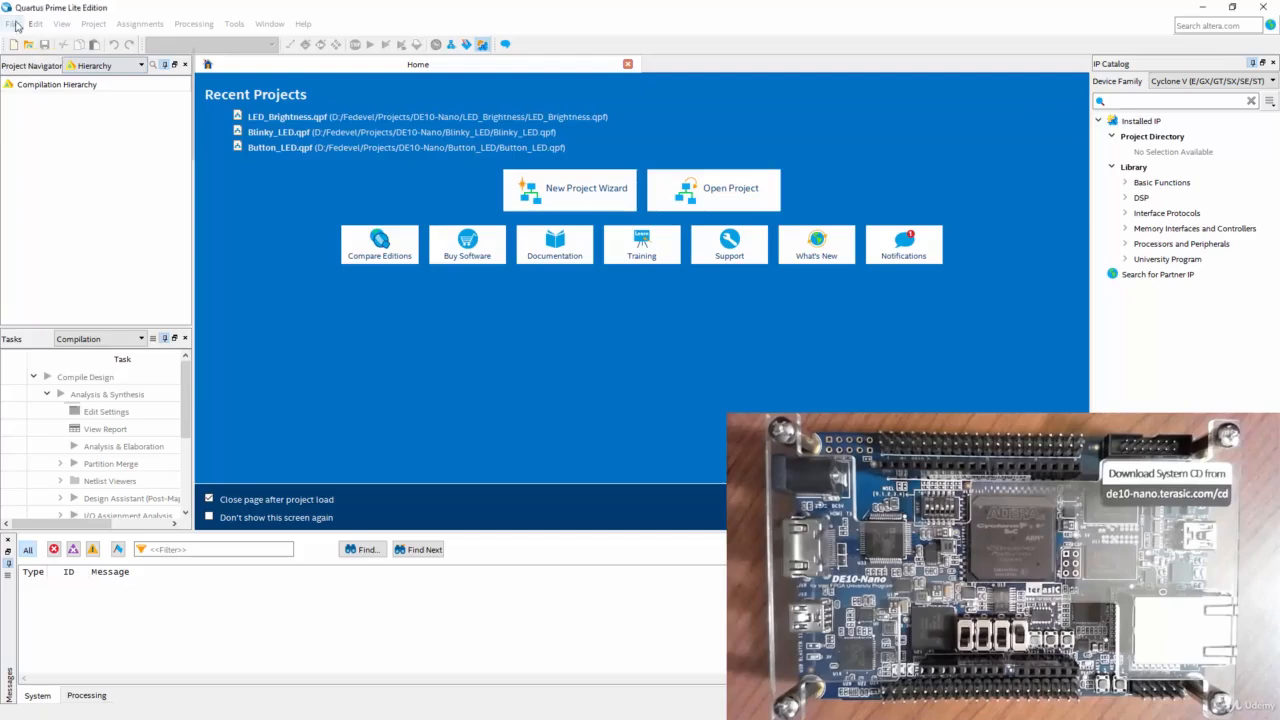
pyautogui.click(11, 24)
pyautogui.click(47, 113)
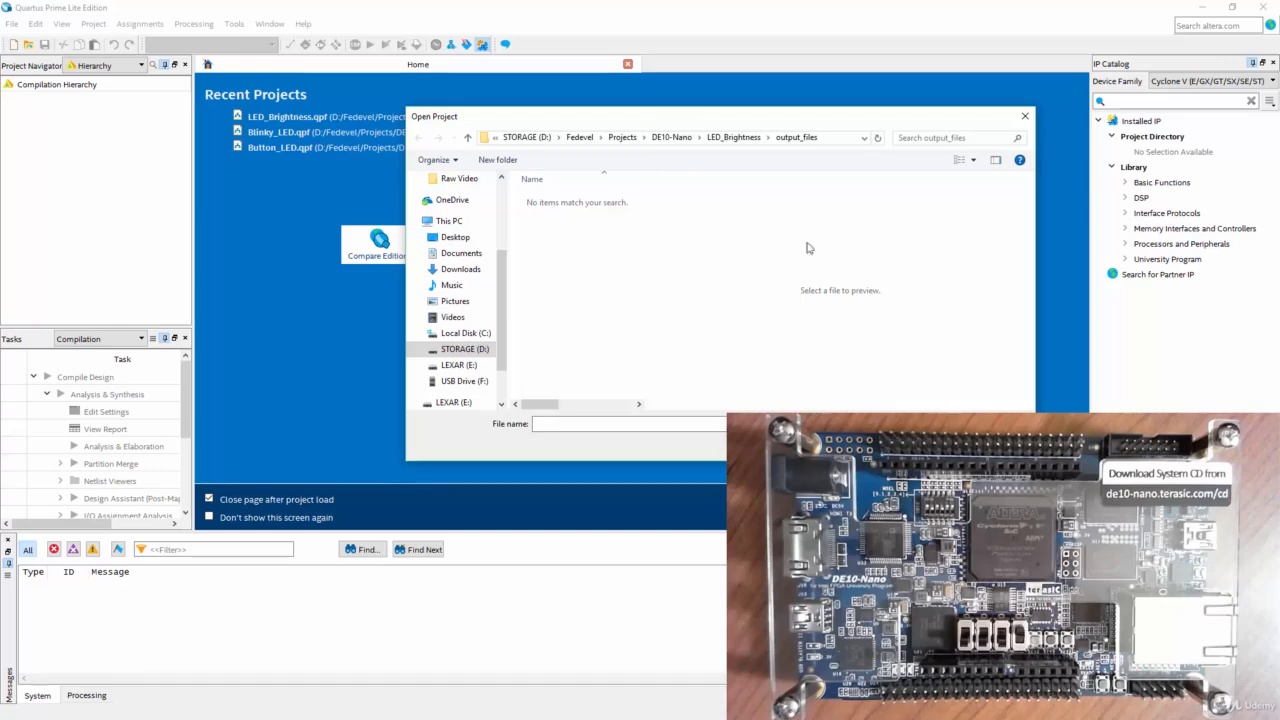
pyautogui.click(989, 446)
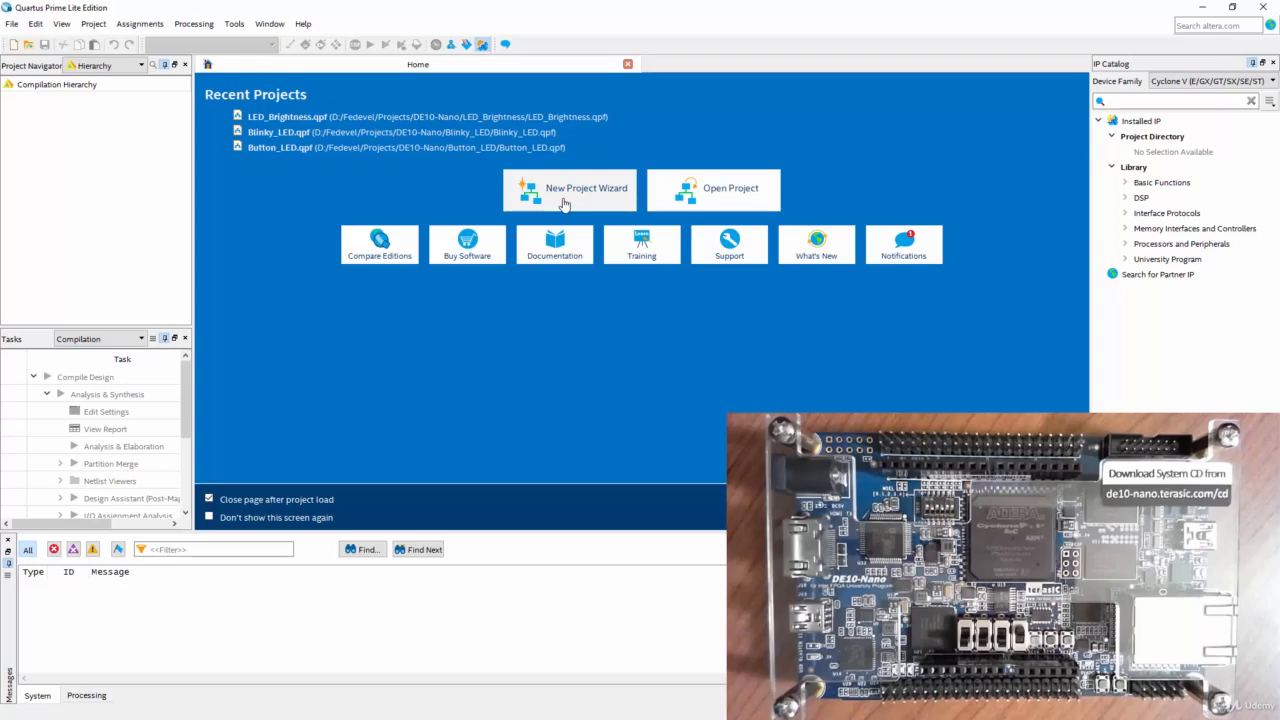
pyautogui.click(563, 200)
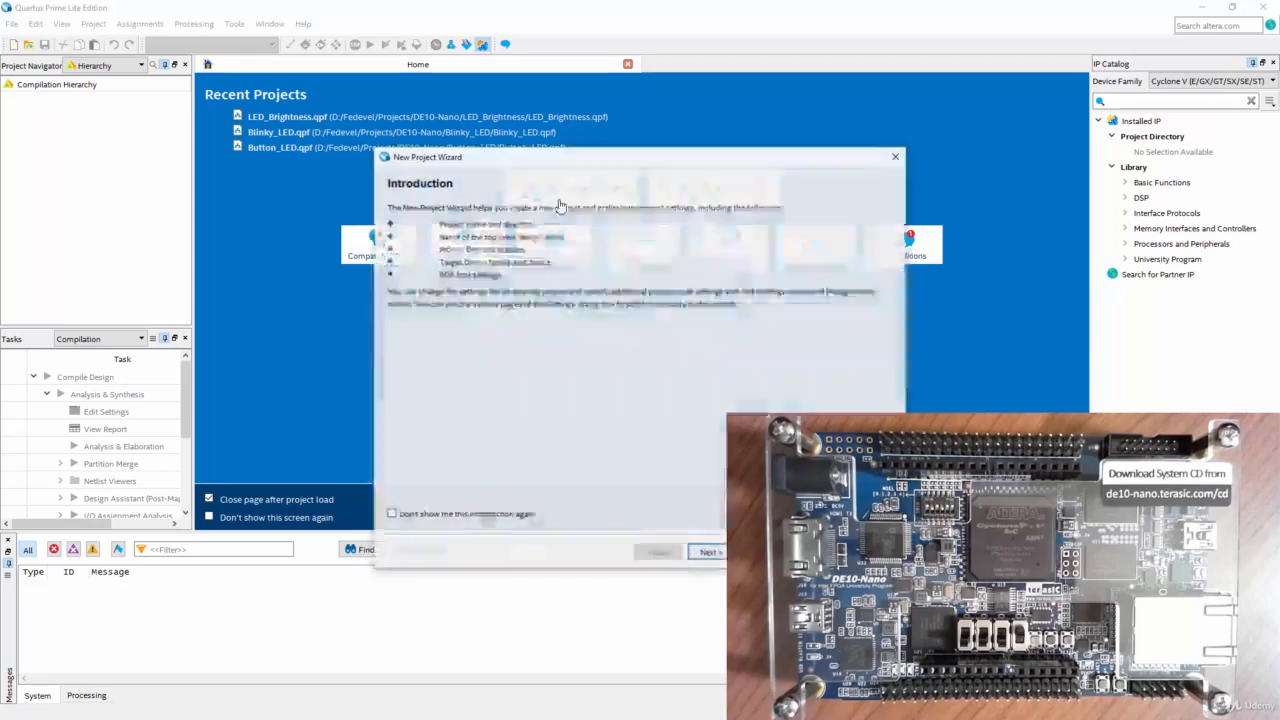
pyautogui.click(817, 553)
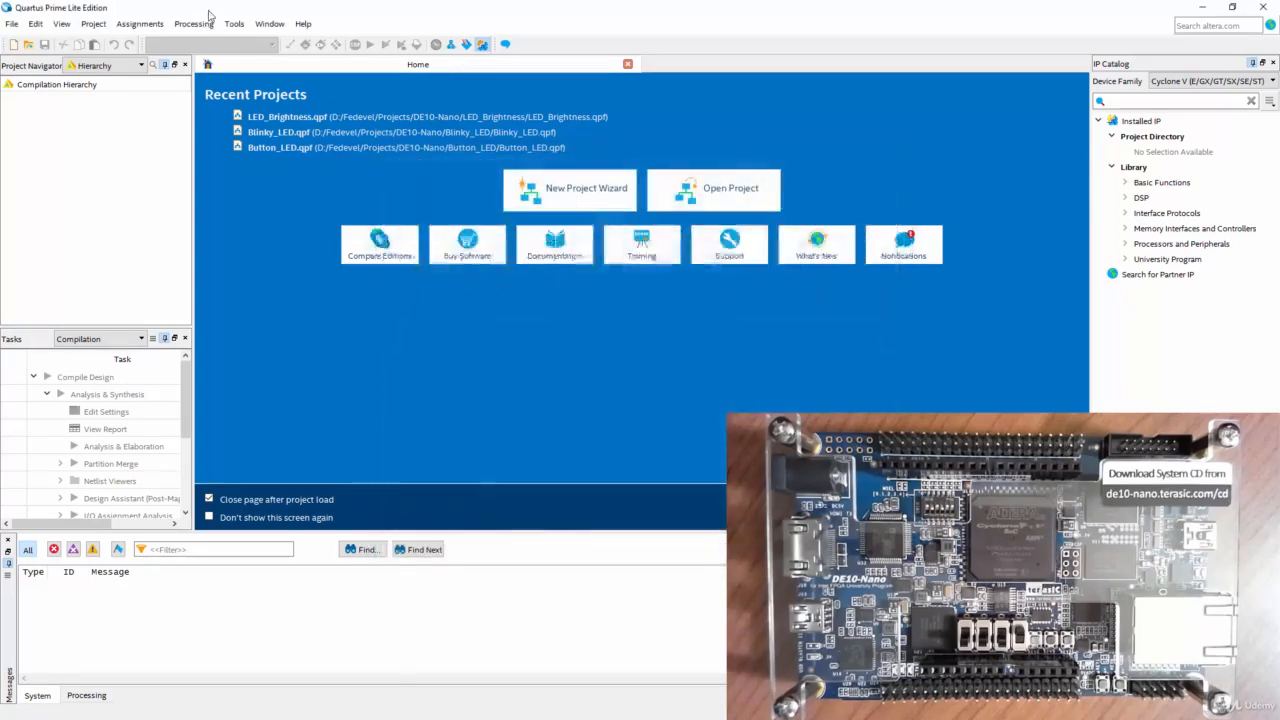
pyautogui.click(12, 23)
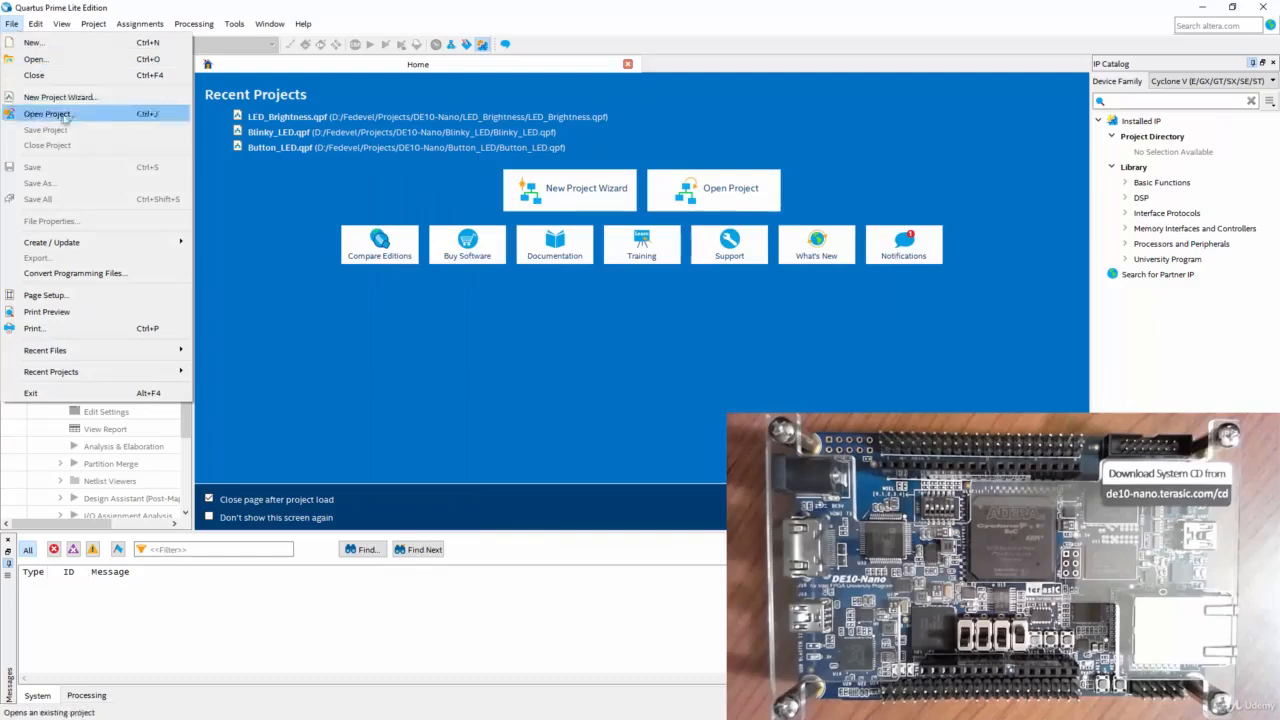
pyautogui.click(346, 194)
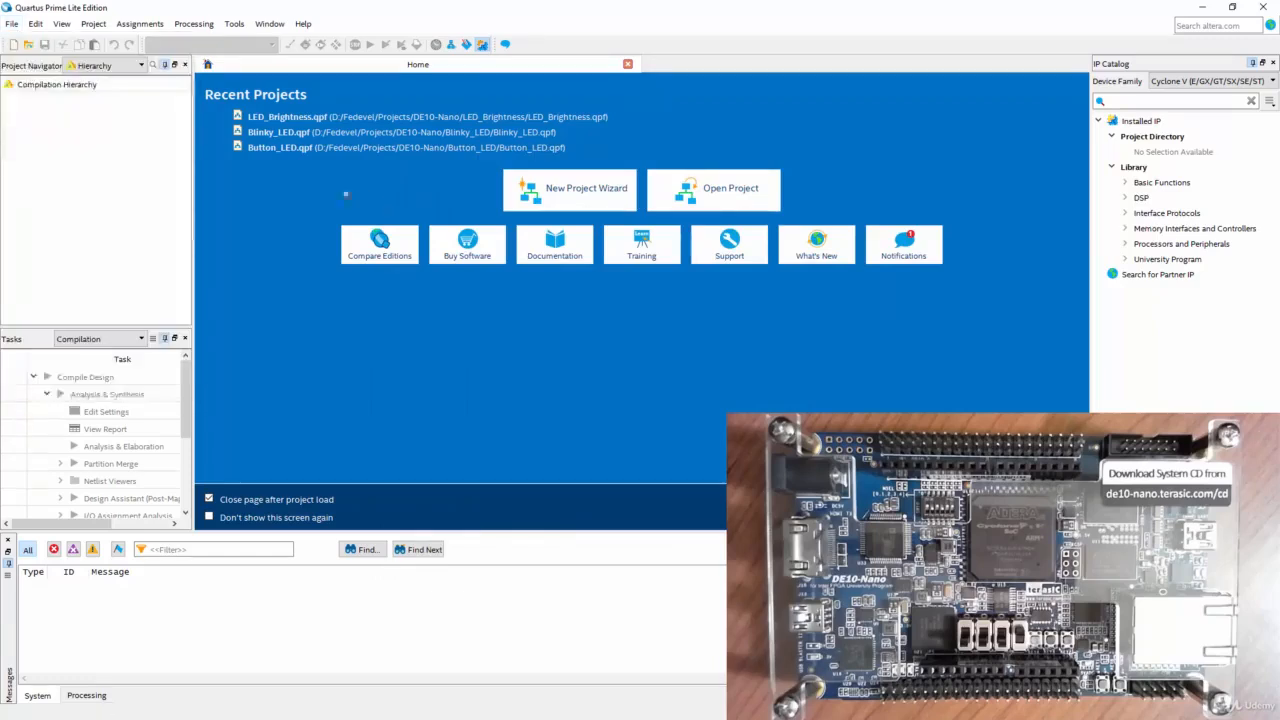
# Start the New Project Wizard and browse for the working directory to D:/Fedevel/Projects/Recording/DE10_Nano
pyautogui.click(561, 196)
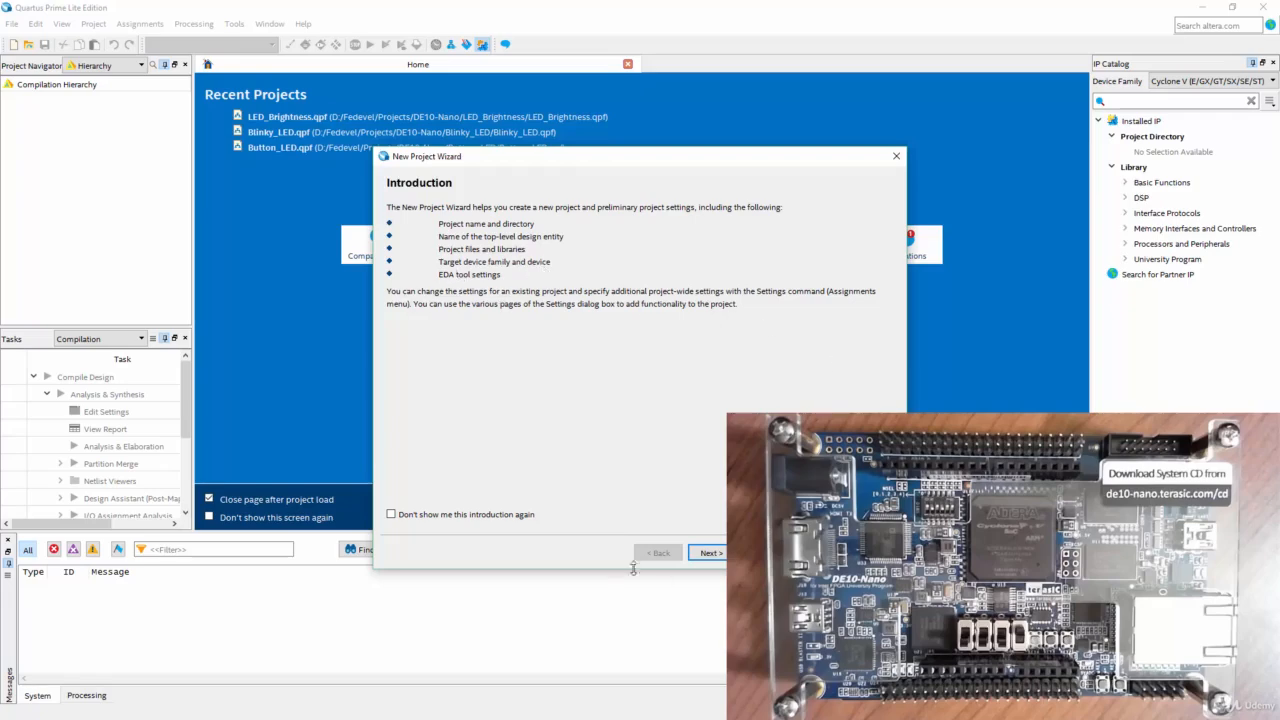
pyautogui.click(714, 558)
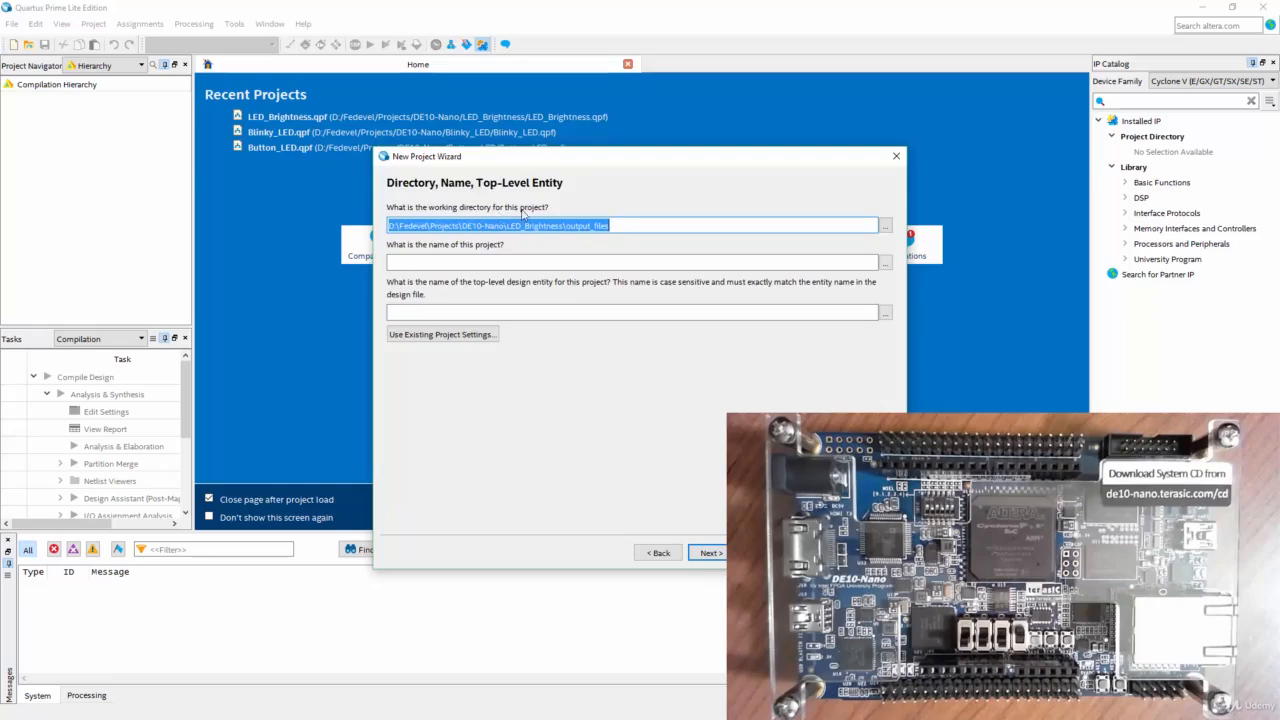
pyautogui.click(885, 227)
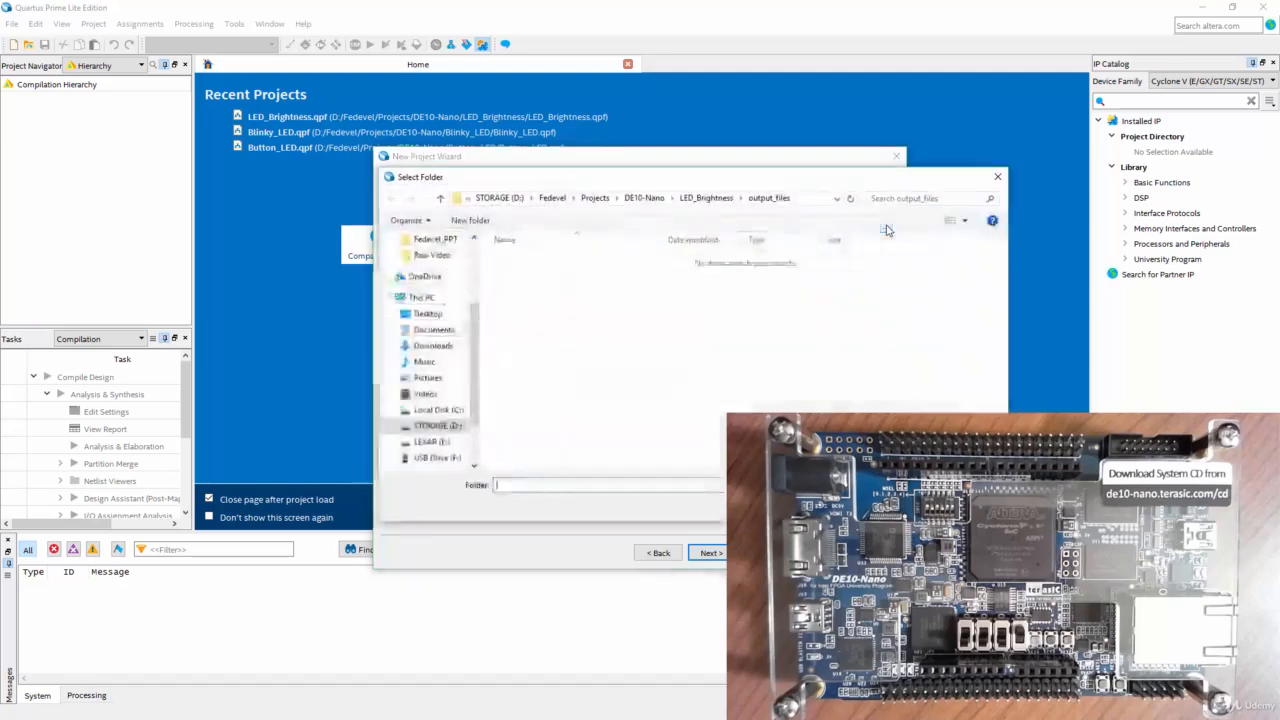
pyautogui.click(597, 198)
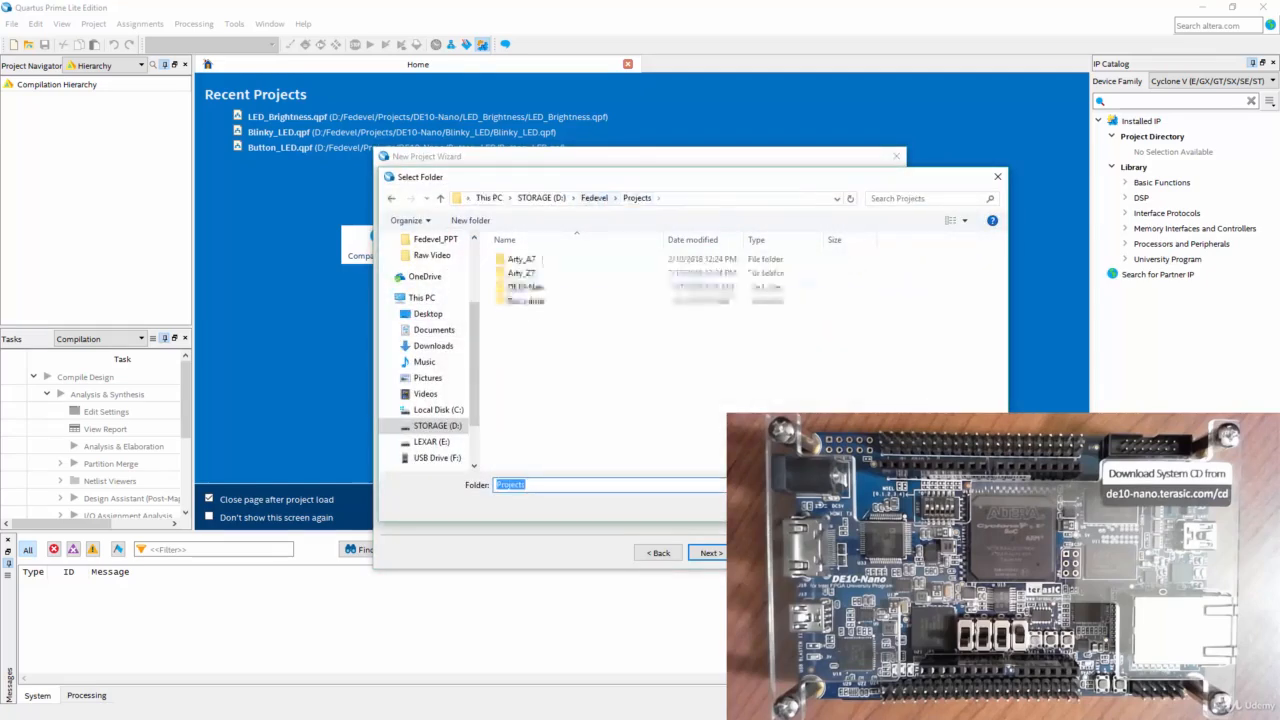
pyautogui.doubleClick(528, 299)
pyautogui.doubleClick(528, 273)
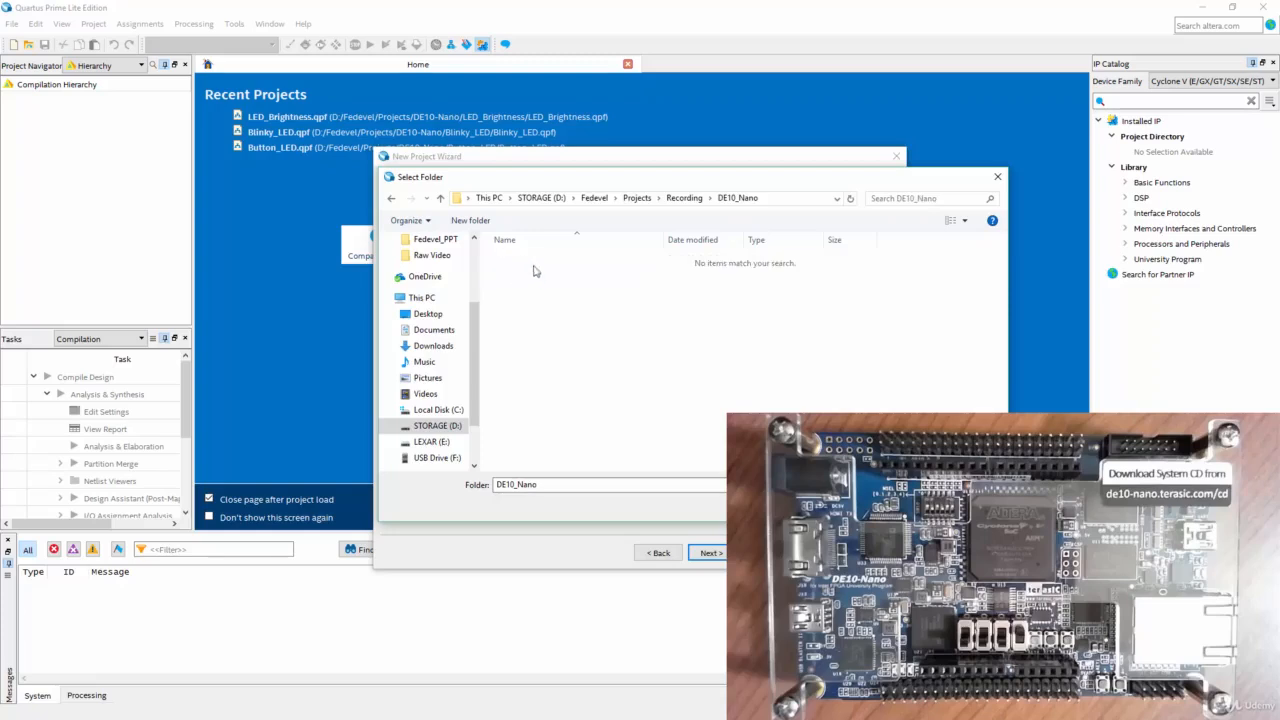
# Create a folder named Buttons_and_LEDs inside DE10_Nano and choose it as the project's working directory
pyautogui.rightClick(591, 335)
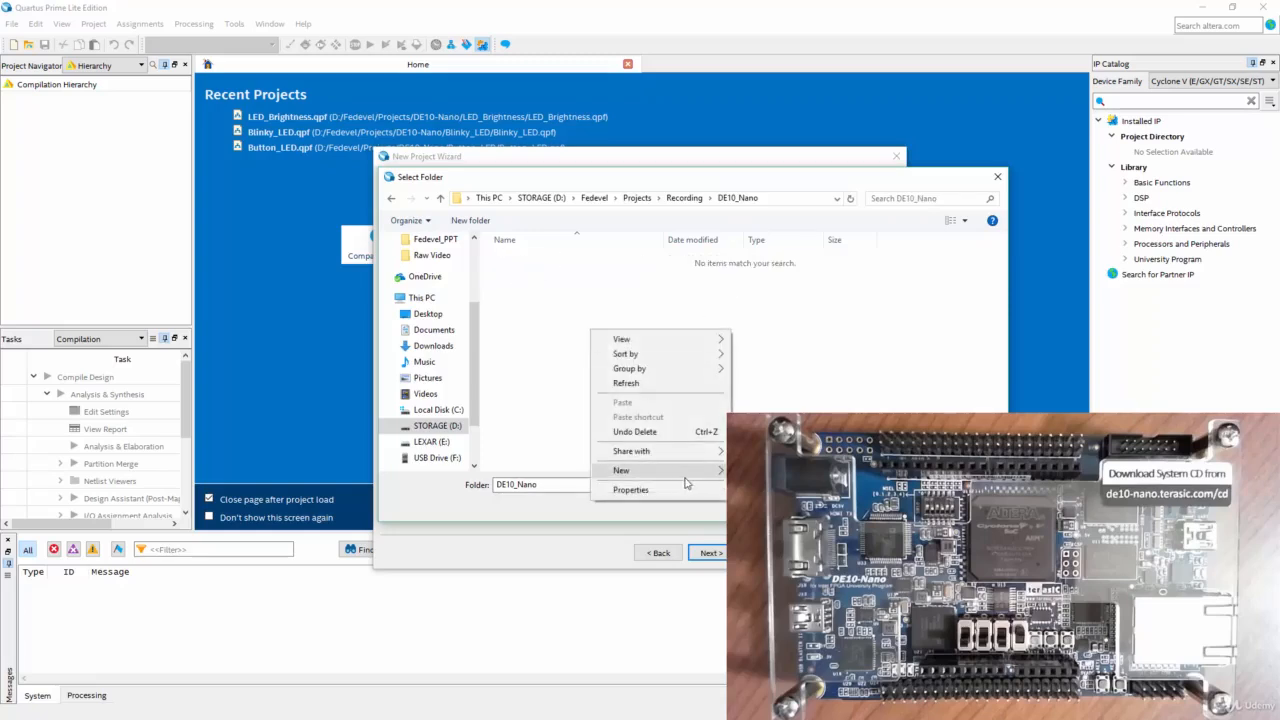
pyautogui.click(757, 470)
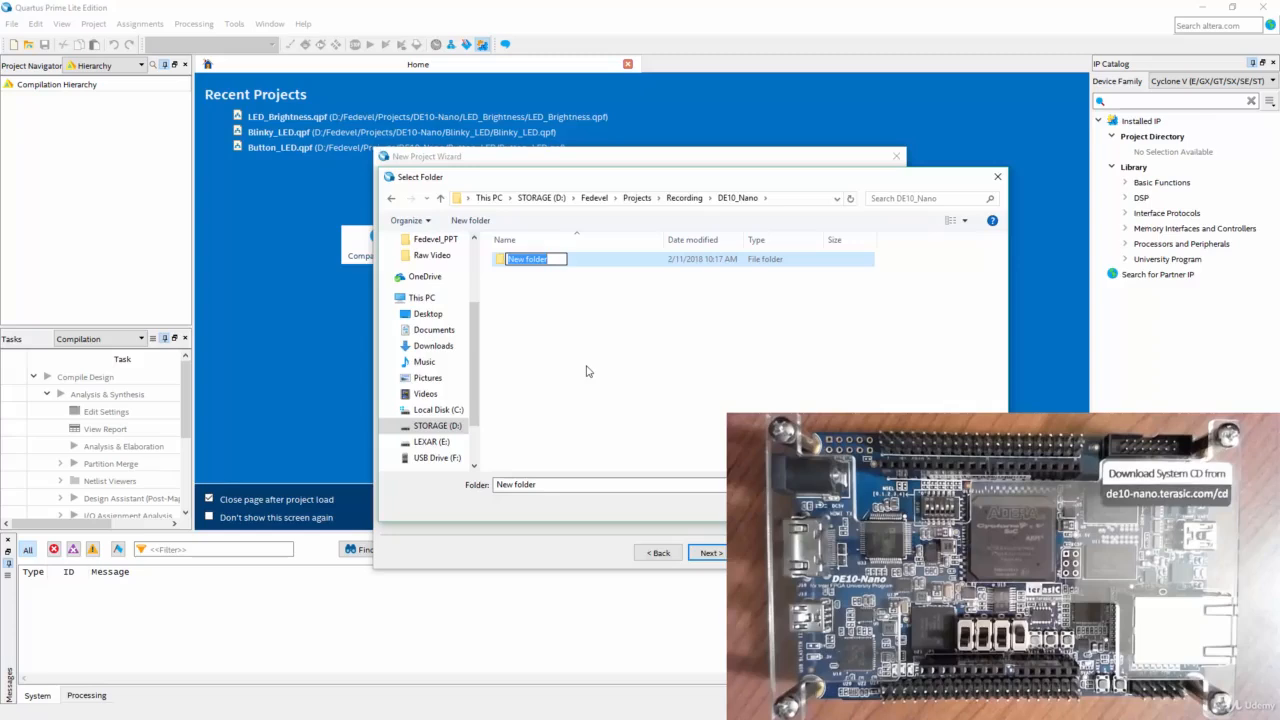
pyautogui.write('BUttons_an')
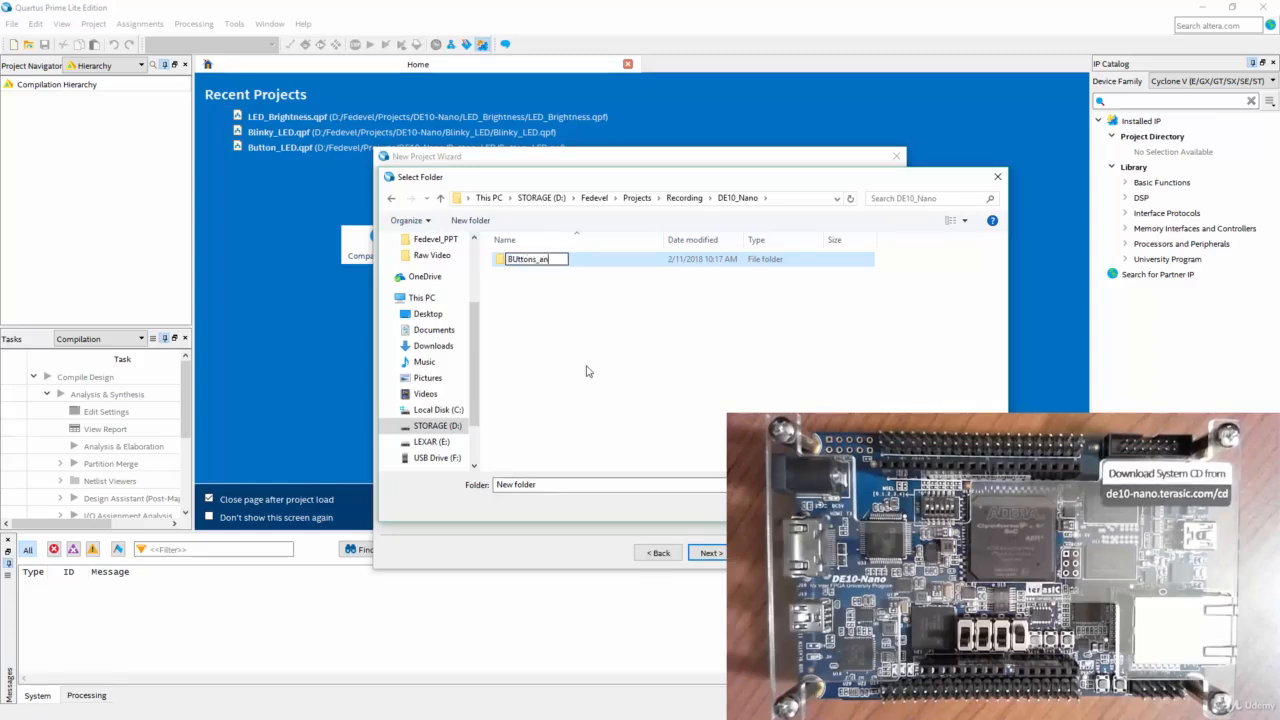
pyautogui.write('d_LEDs')
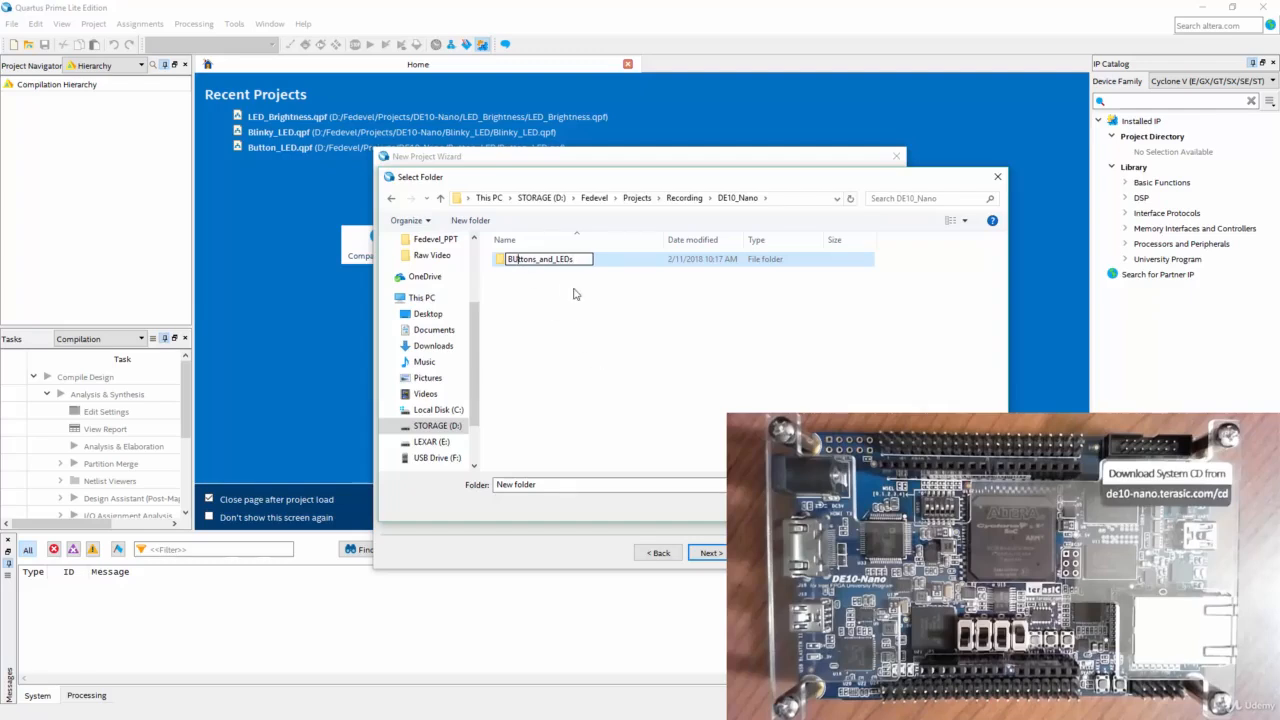
pyautogui.press('BackSpace')
pyautogui.write('u')
pyautogui.click(568, 283)
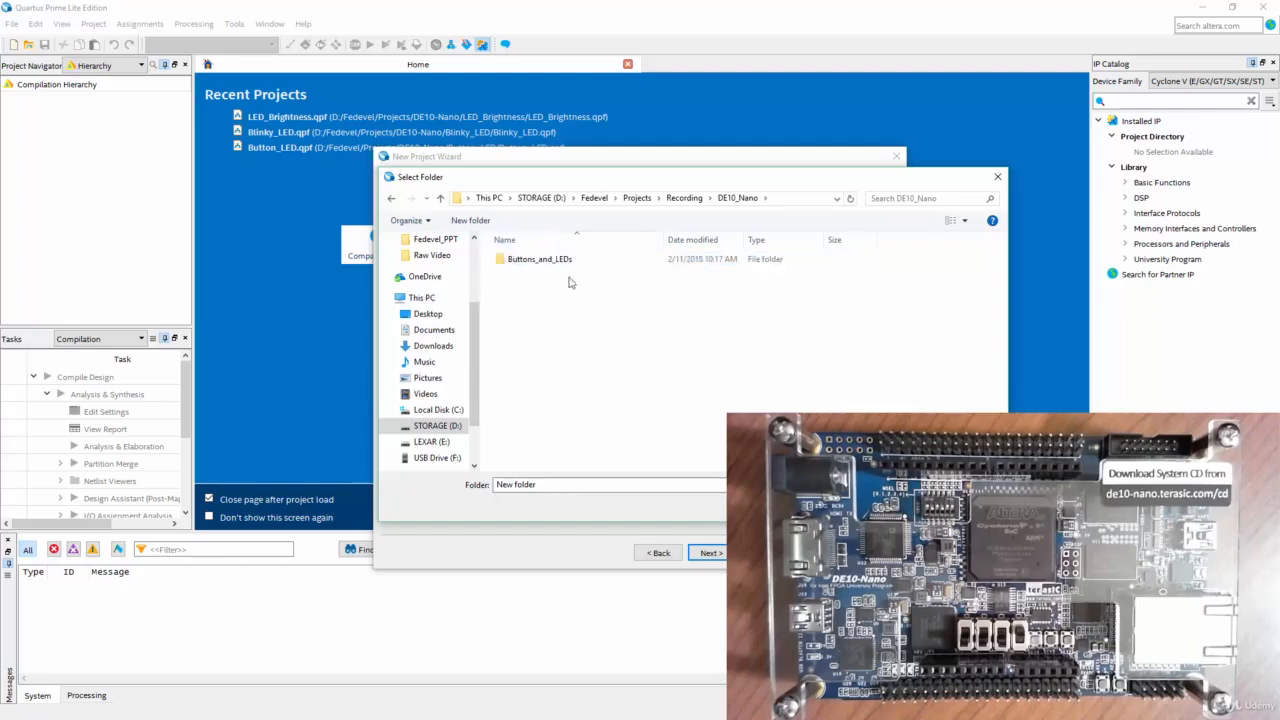
pyautogui.click(510, 262)
pyautogui.press('Return')
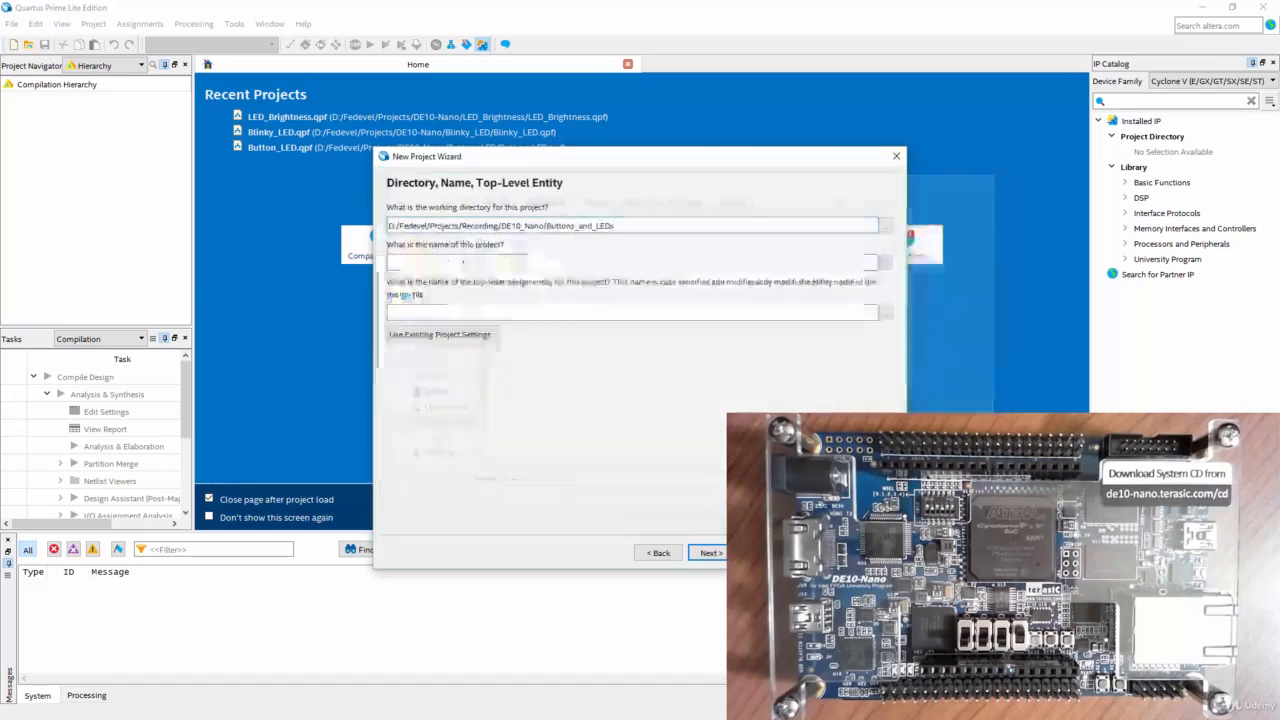
# Name the project and its top-level design entity Button_LED
pyautogui.click(452, 262)
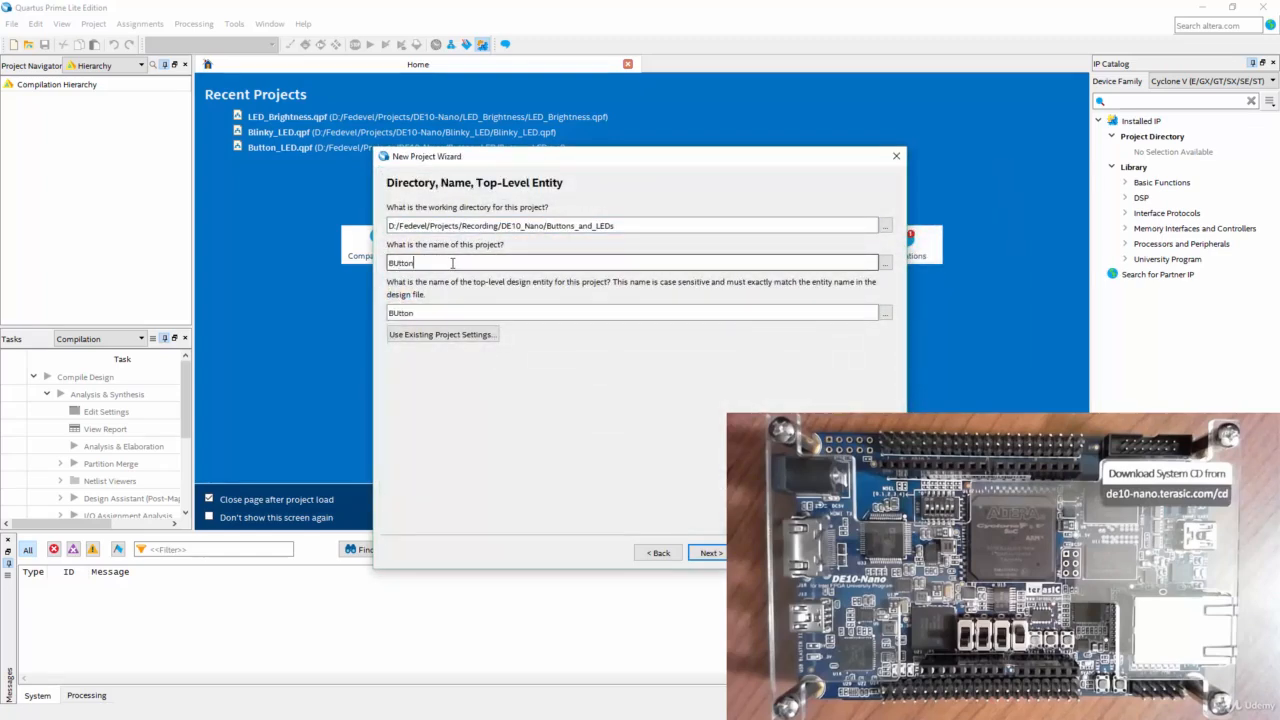
pyautogui.write('BUtton_LED')
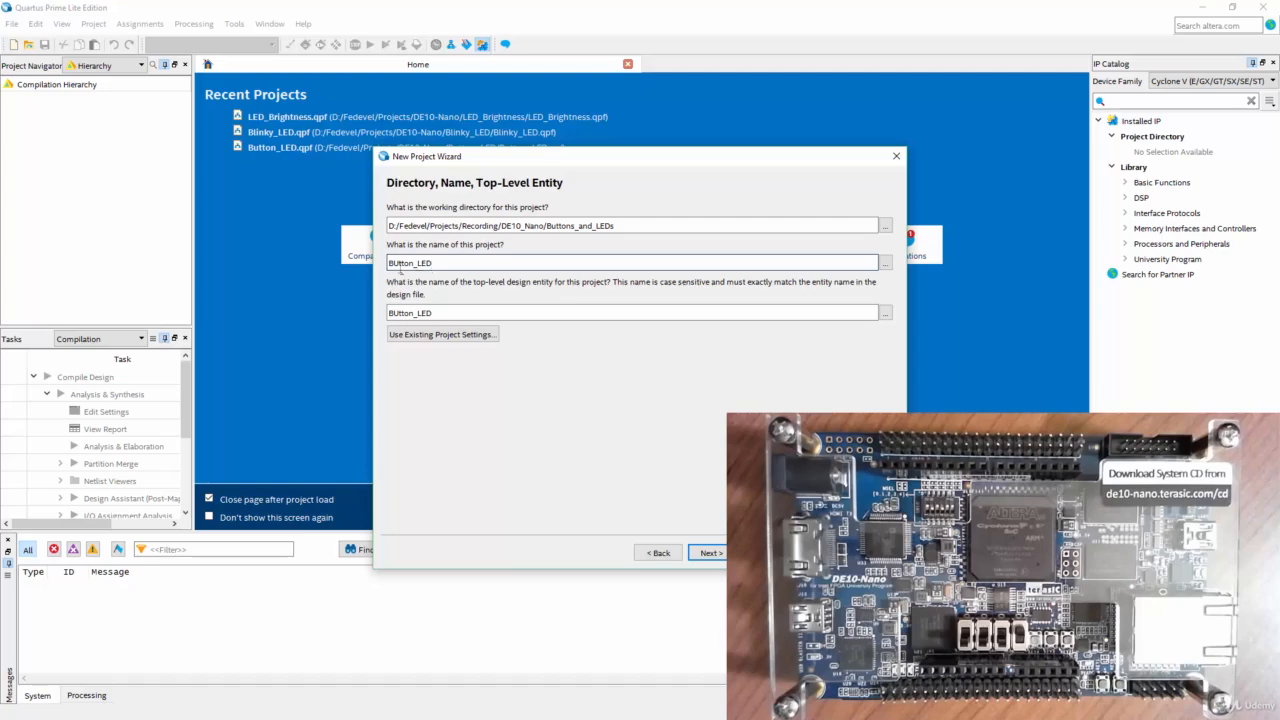
pyautogui.click(408, 264)
pyautogui.press('BackSpace')
pyautogui.write('u')
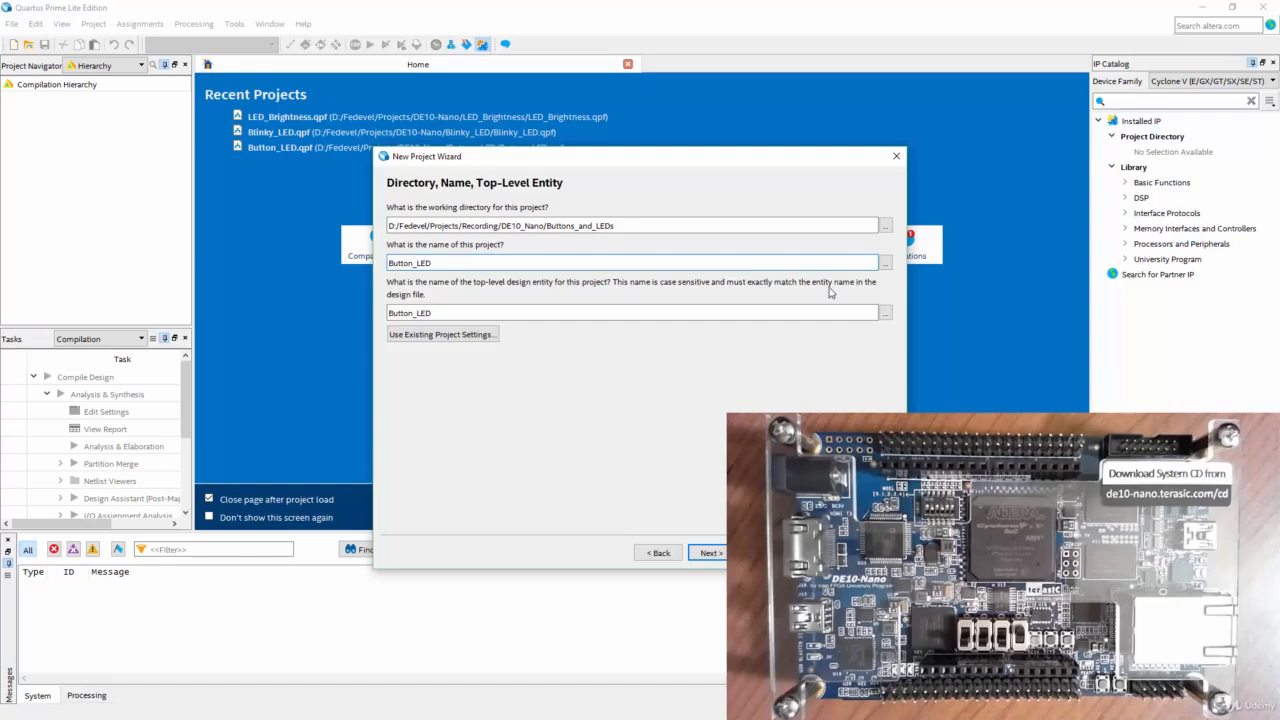
pyautogui.click(445, 316)
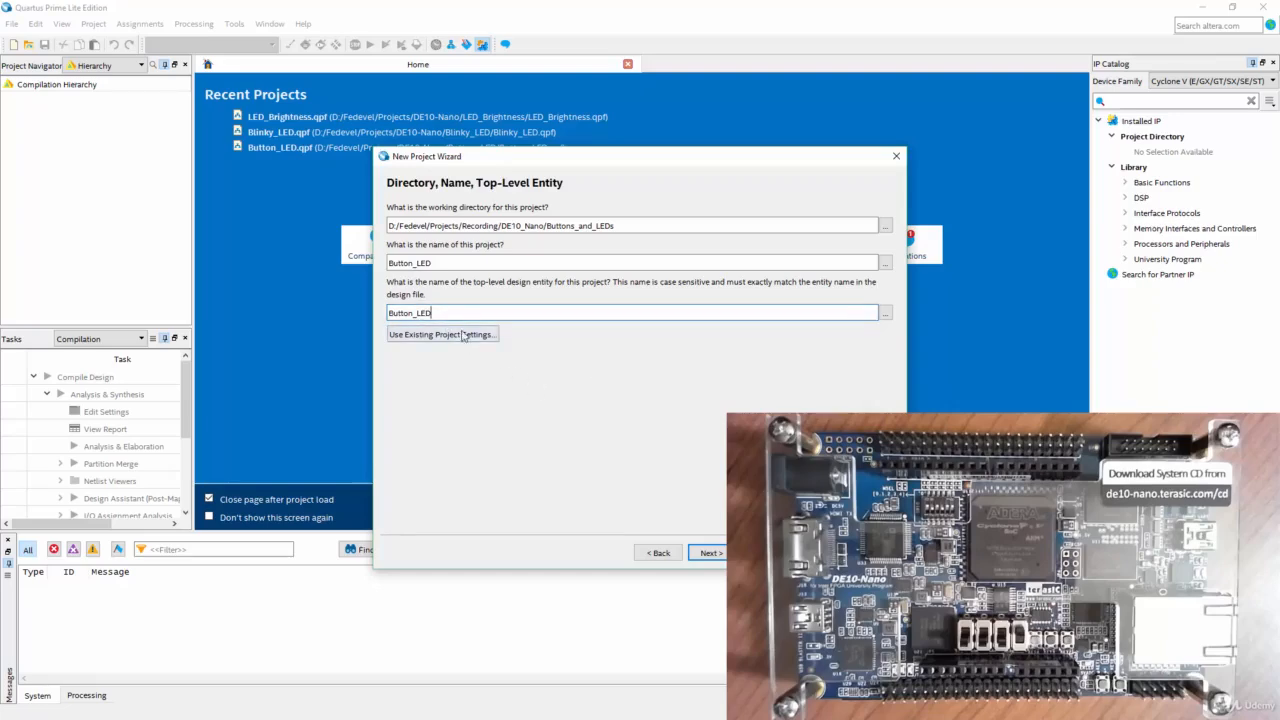
# Accept the Empty project type and proceed to the device settings without adding any design files
pyautogui.click(714, 554)
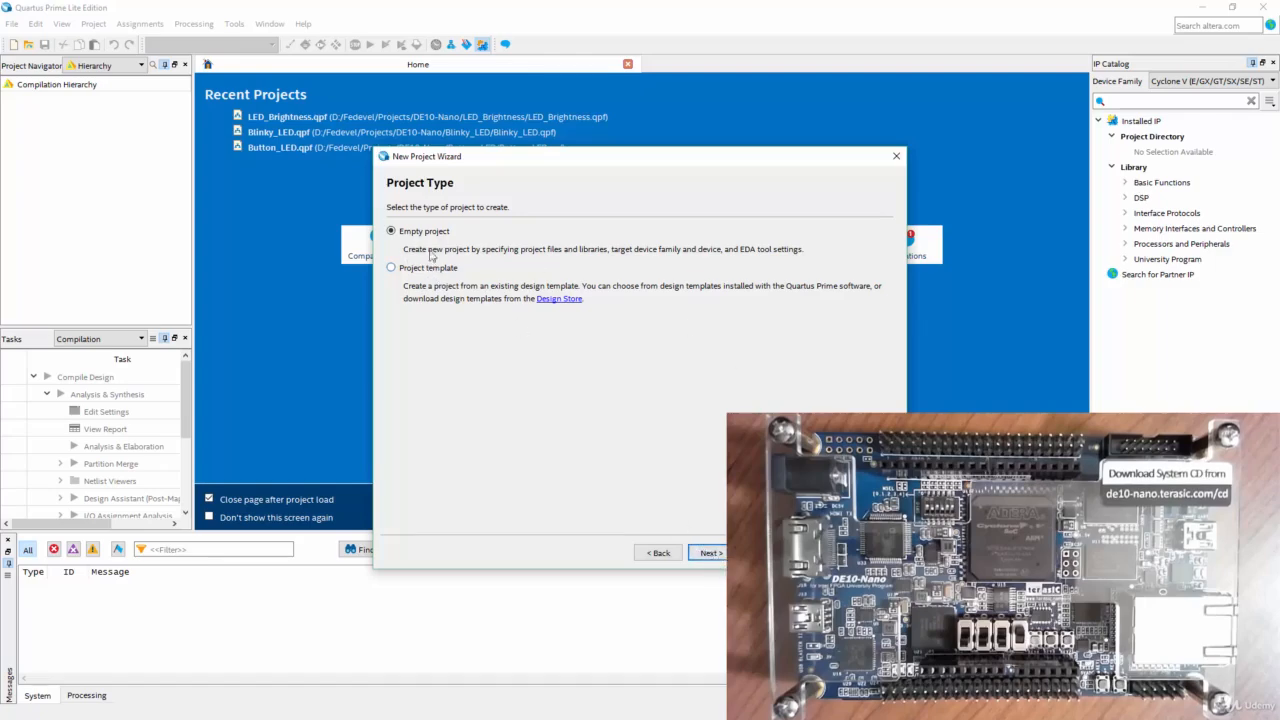
pyautogui.click(711, 555)
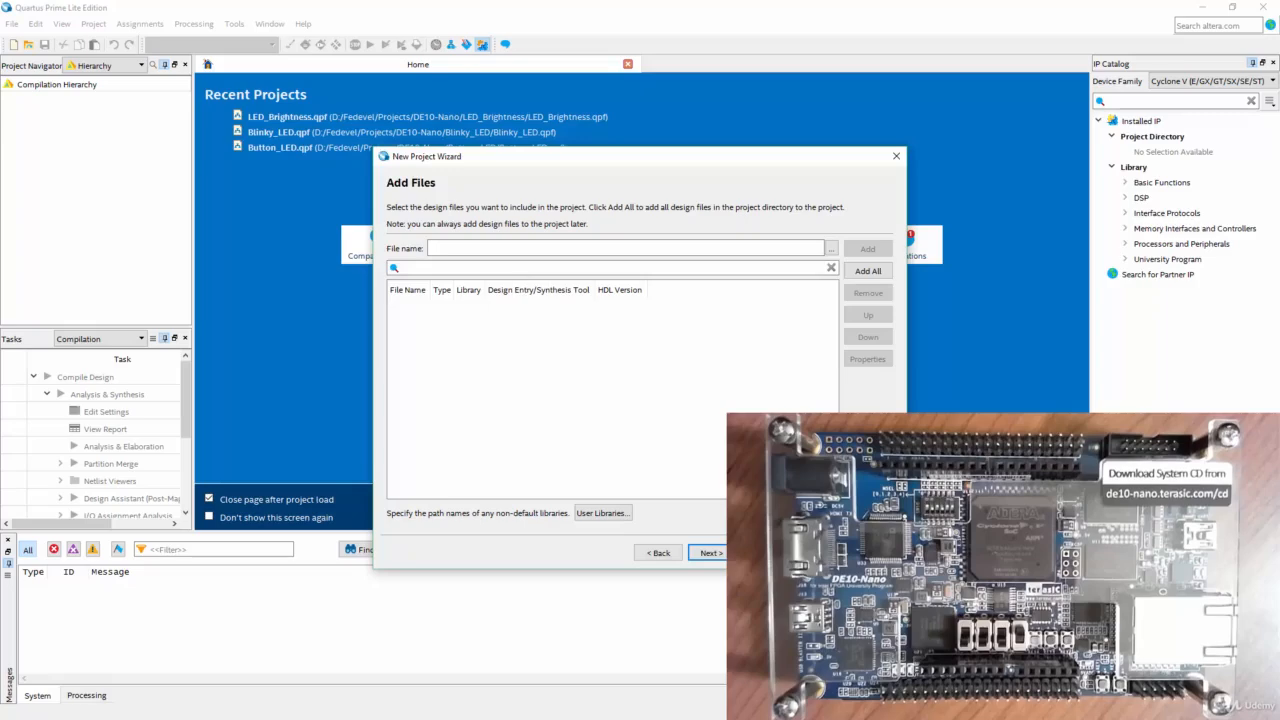
pyautogui.click(710, 553)
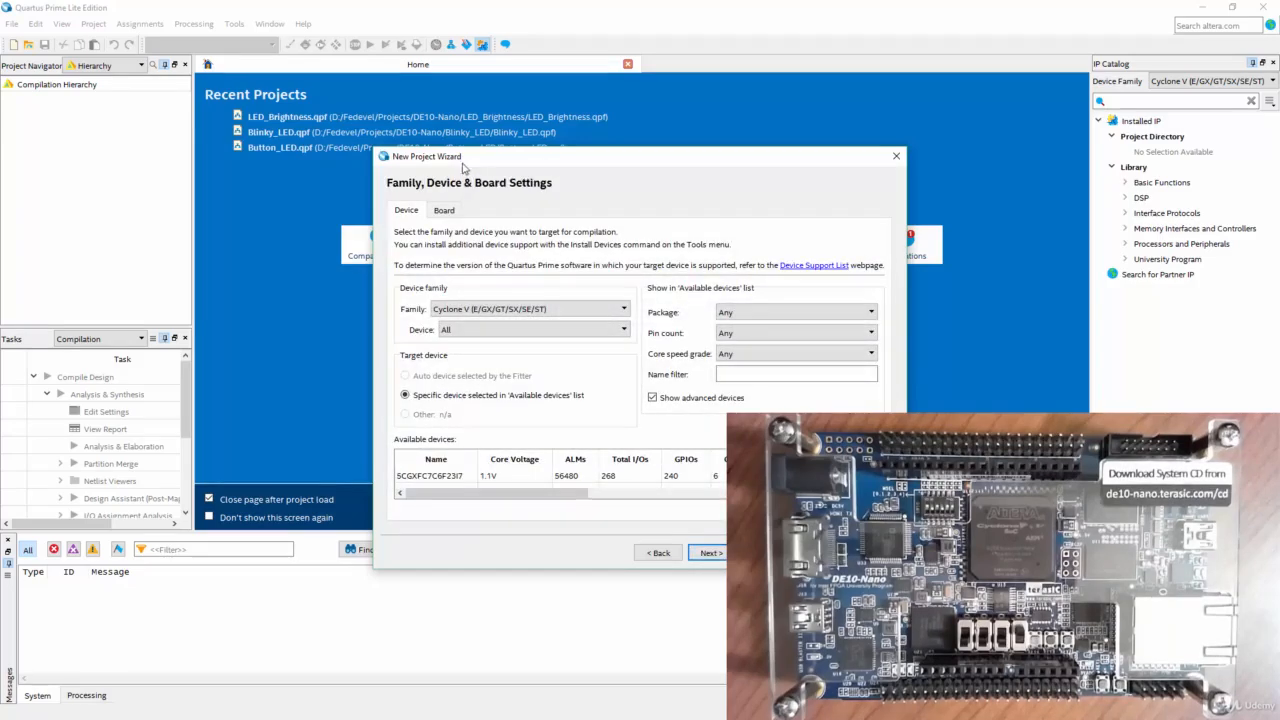
# Enlarge the wizard and examine the list of available Cyclone V boards, including their names and devices
pyautogui.moveTo(490, 157); pyautogui.dragTo(432, 88)
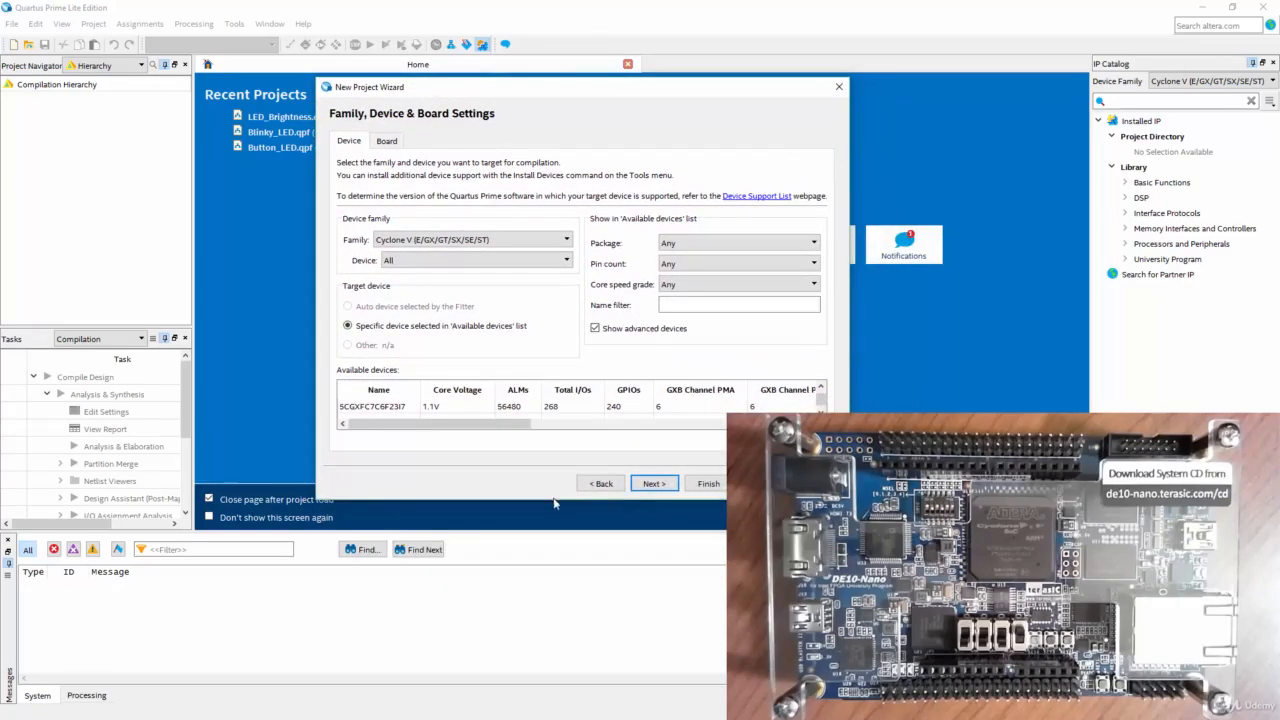
pyautogui.moveTo(553, 500); pyautogui.dragTo(553, 579)
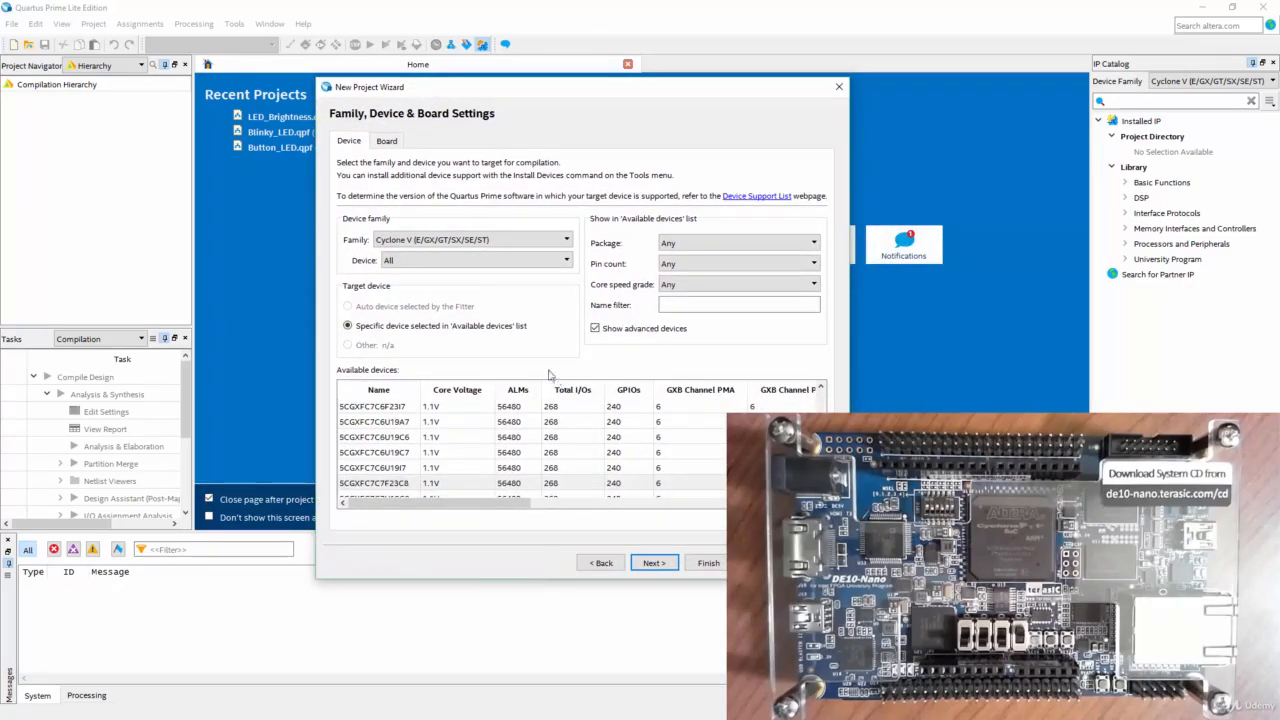
pyautogui.click(386, 141)
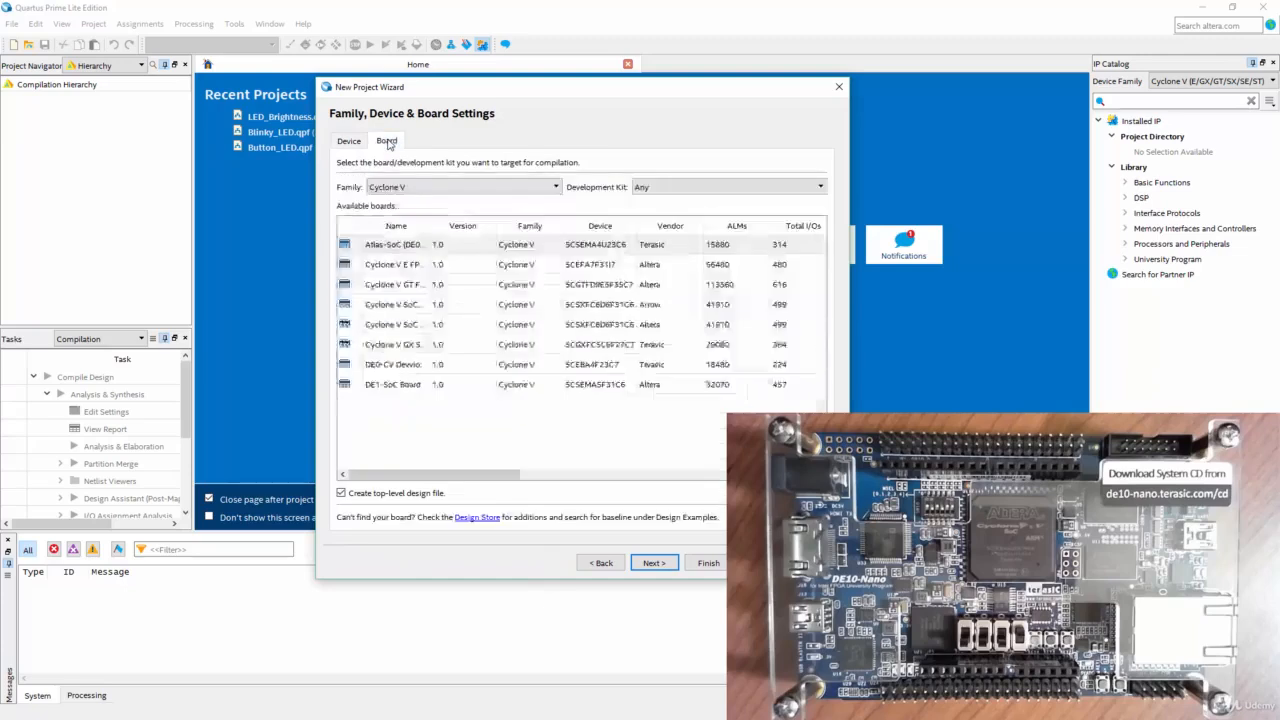
pyautogui.click(433, 238)
pyautogui.moveTo(431, 229); pyautogui.dragTo(529, 236)
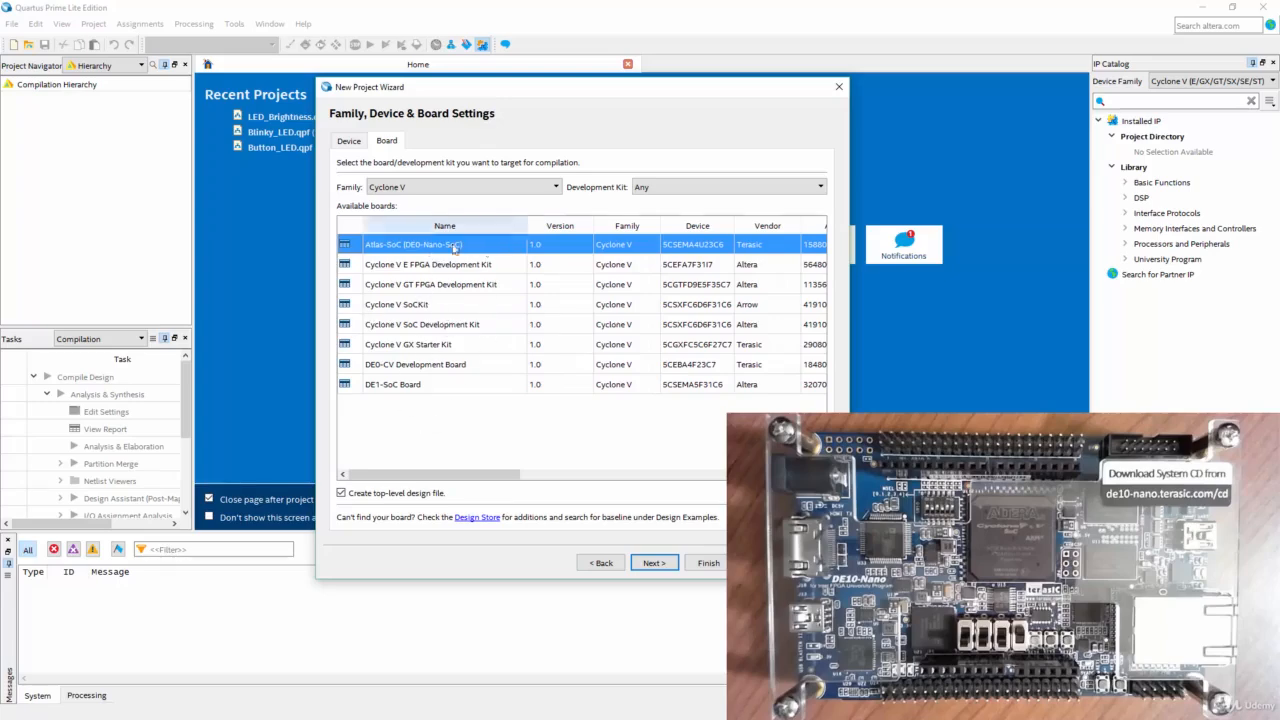
pyautogui.click(449, 306)
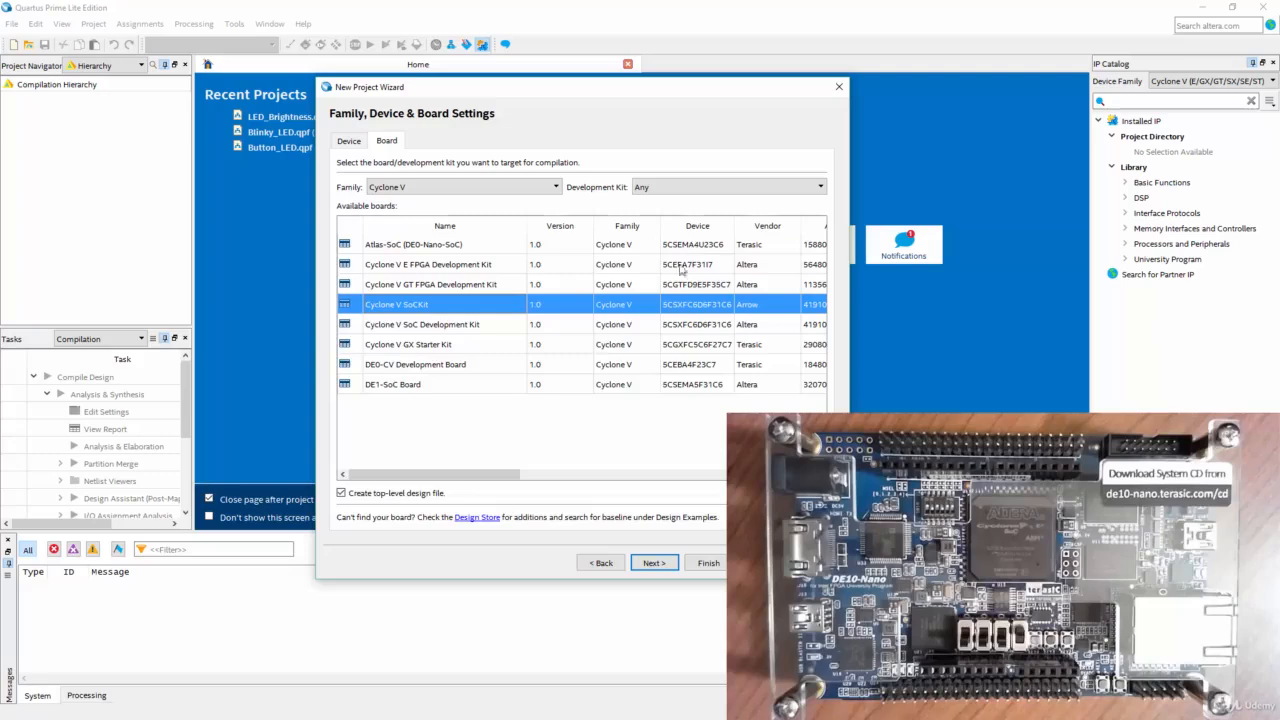
pyautogui.moveTo(464, 477); pyautogui.dragTo(424, 470)
pyautogui.moveTo(523, 221); pyautogui.dragTo(490, 221)
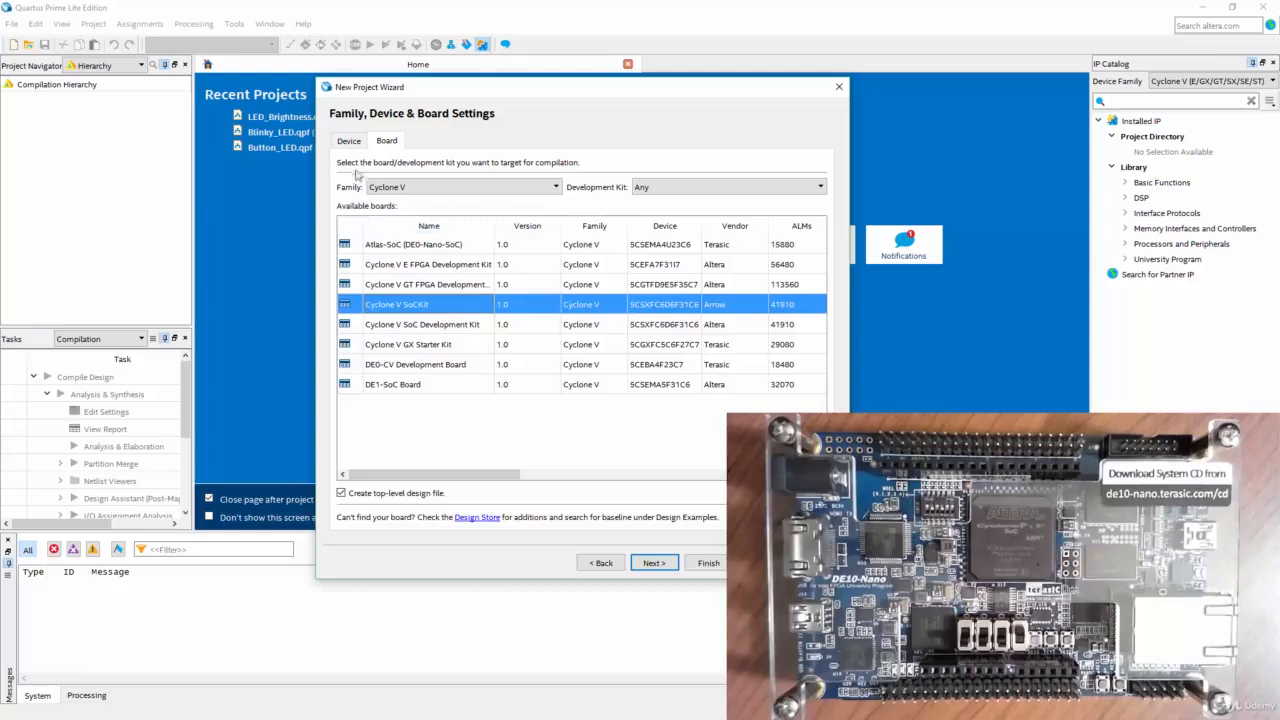
# Switch to targeting a specific device and choose Cyclone V (E/GX/GT/SX/SE/ST) as the device family
pyautogui.click(352, 141)
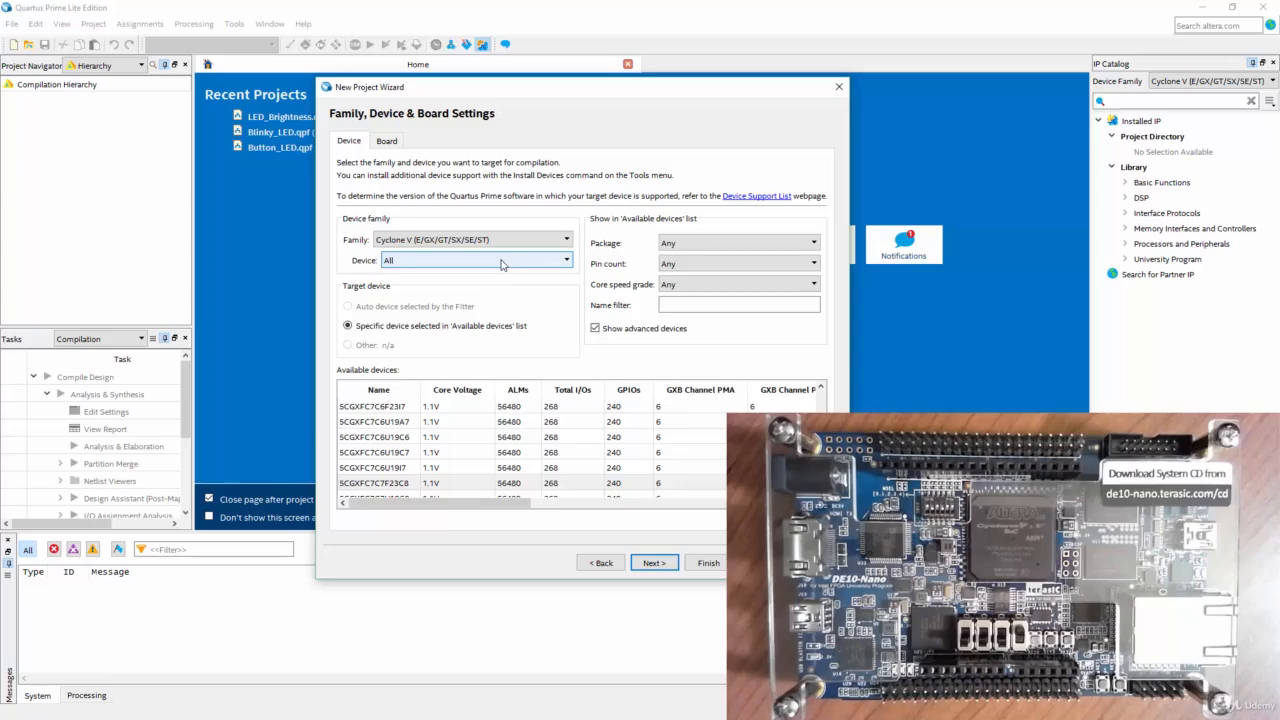
pyautogui.click(506, 242)
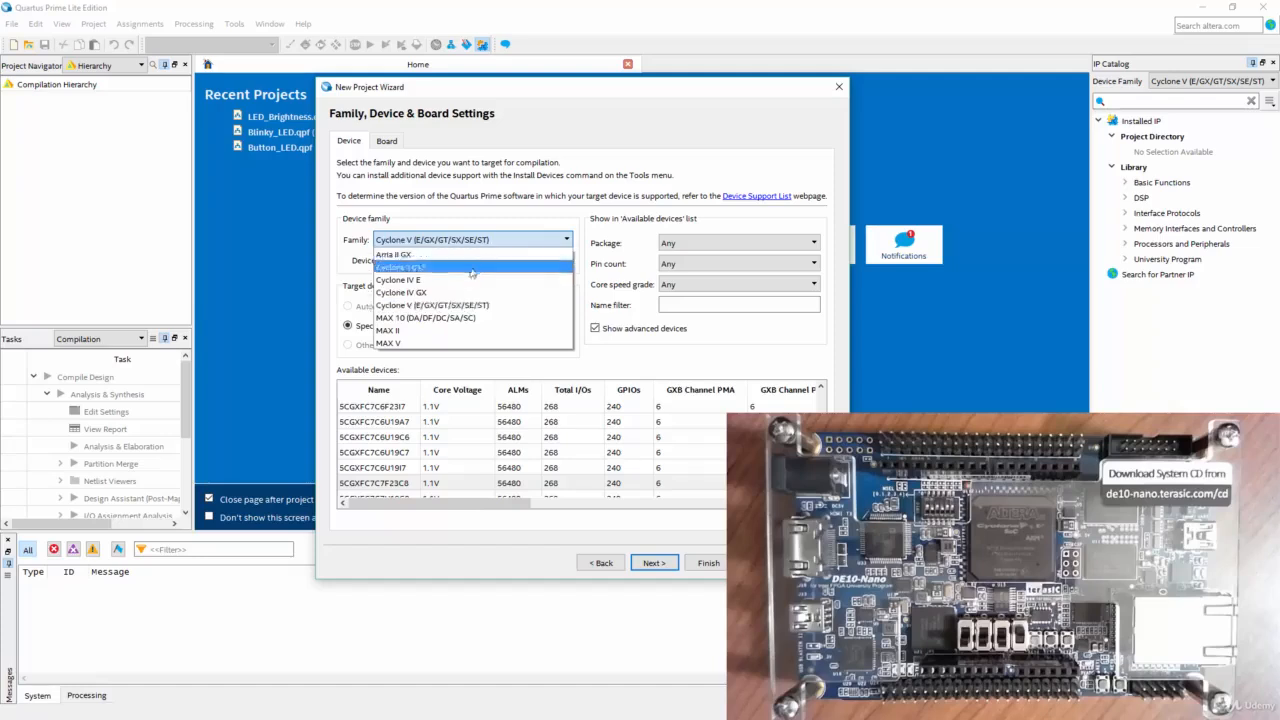
pyautogui.click(437, 306)
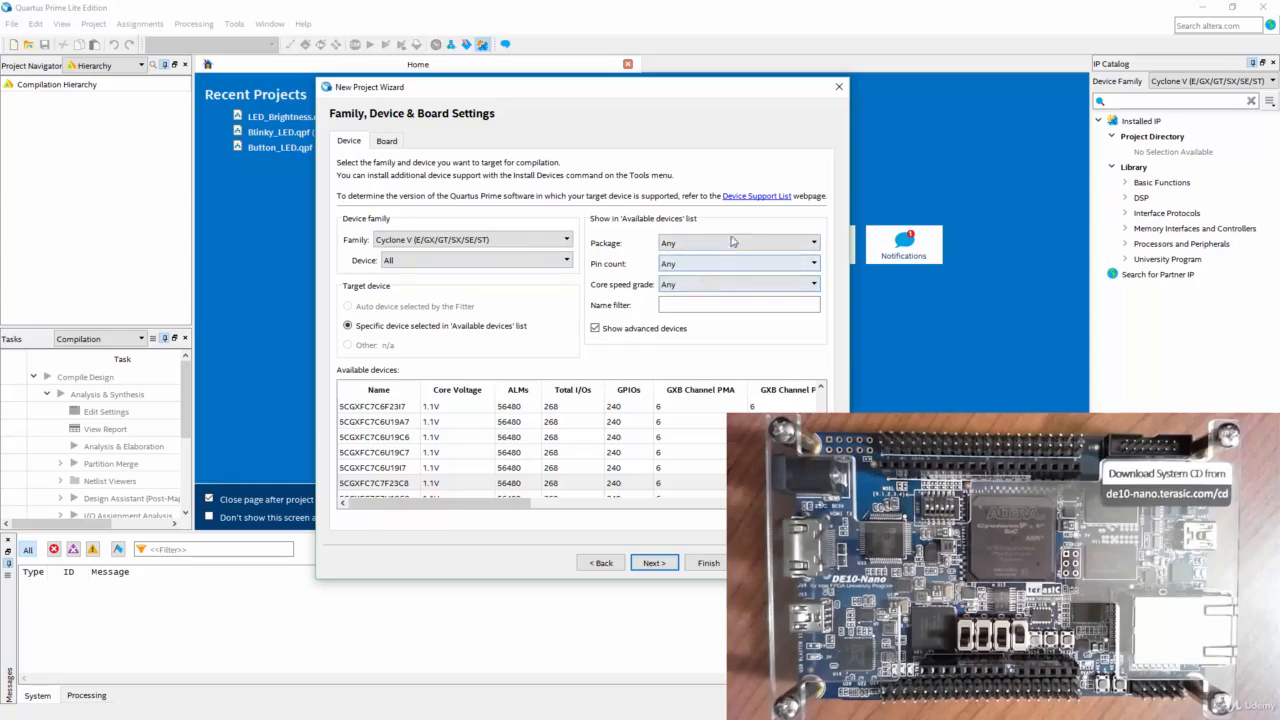
# Filter the available devices by the name 5CSEBA6U23I7 and select the exactly matching 5CSEBA6U23I7 device
pyautogui.click(675, 311)
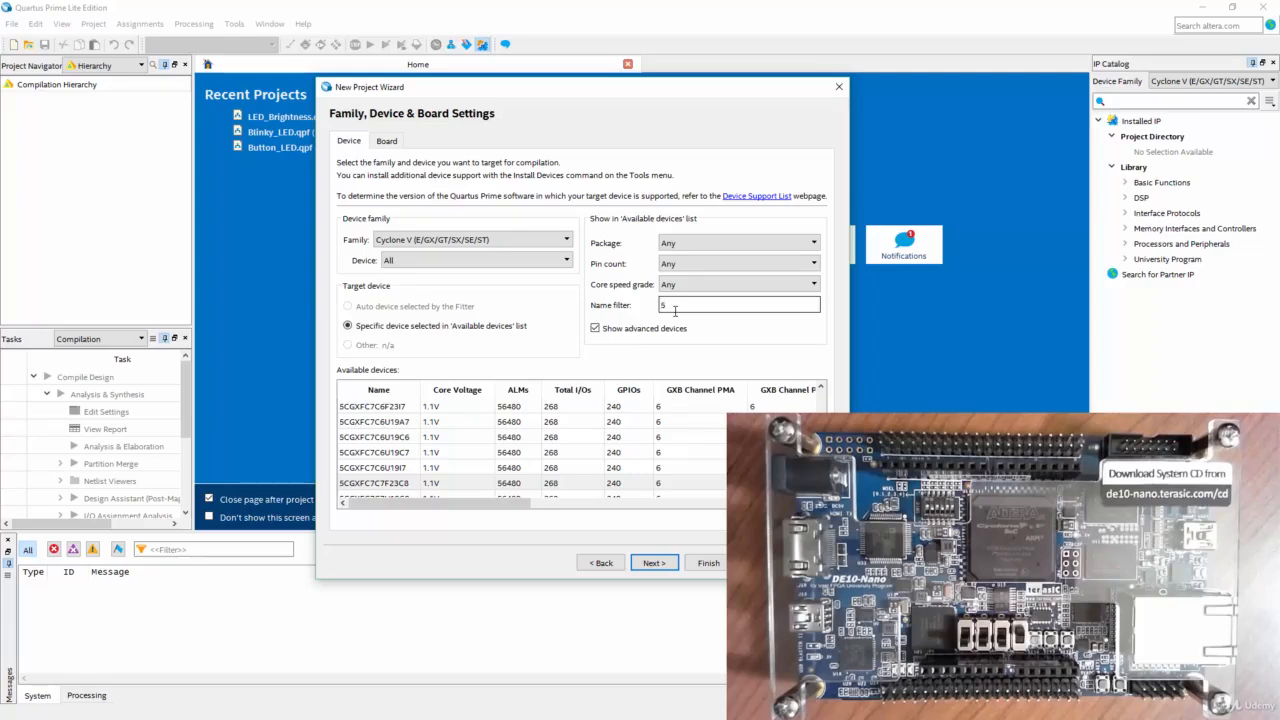
pyautogui.write('S')
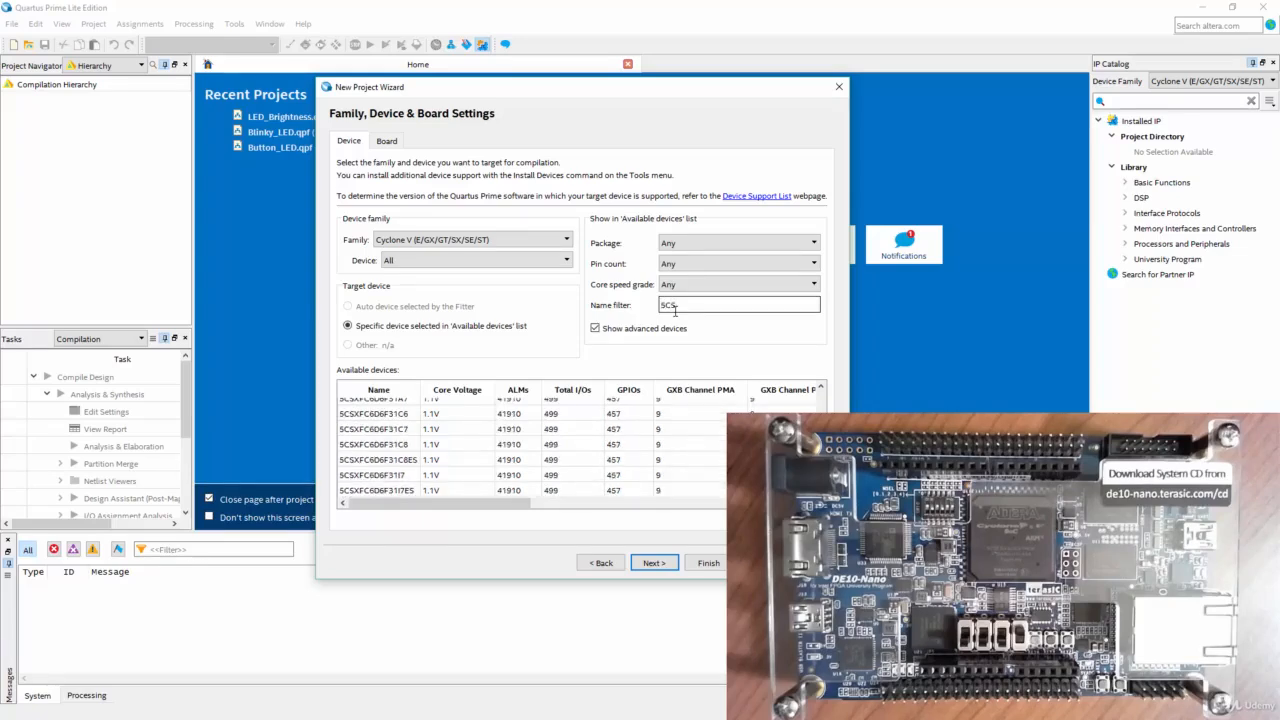
pyautogui.write('E')
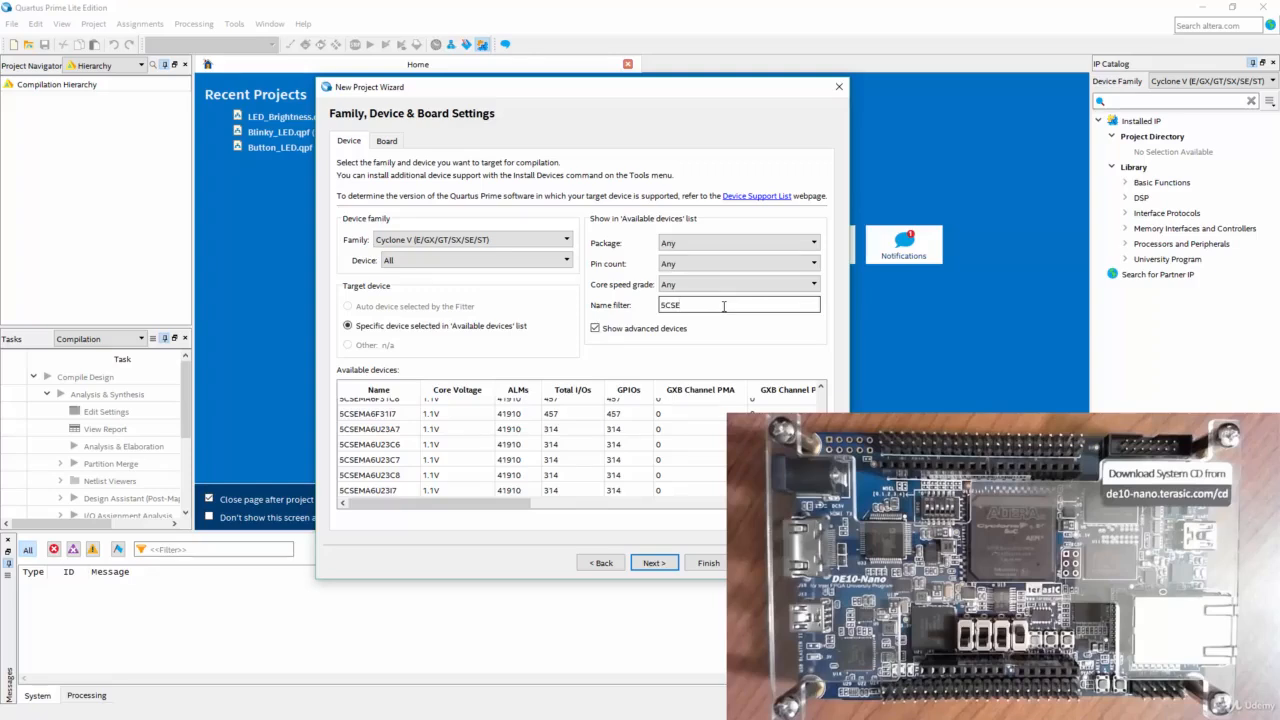
pyautogui.write('BA')
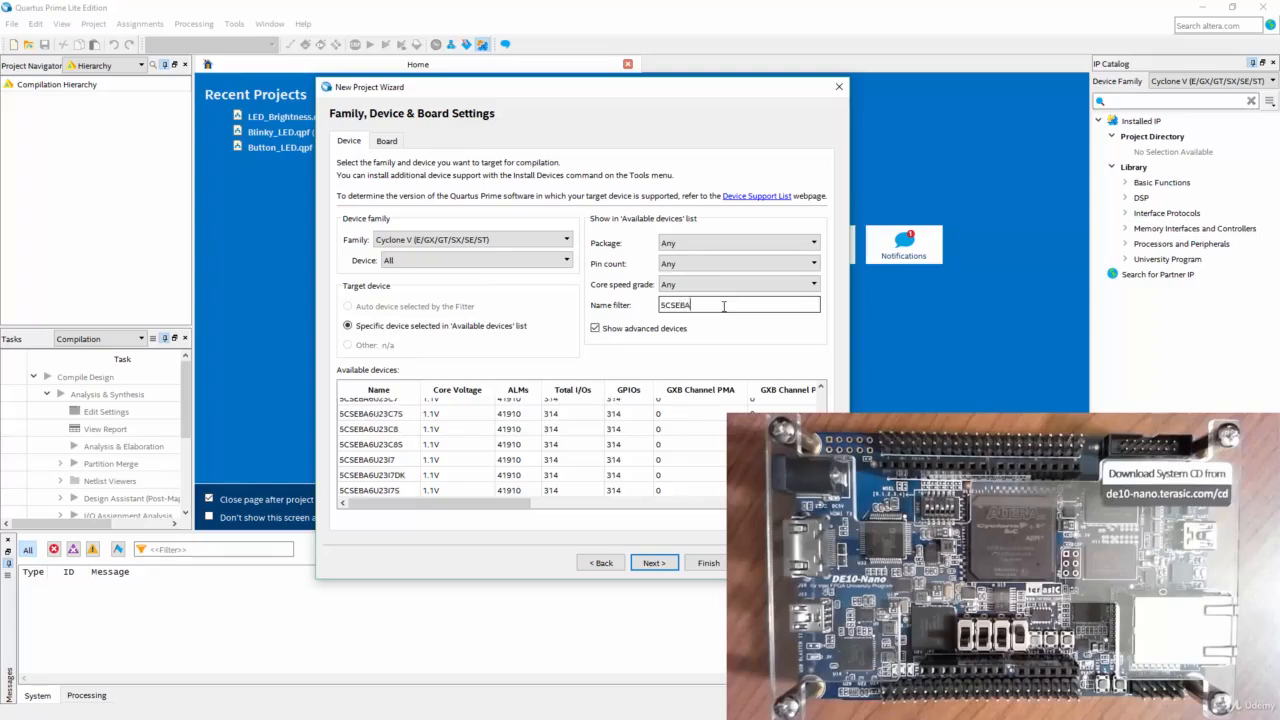
pyautogui.write('6U23I7')
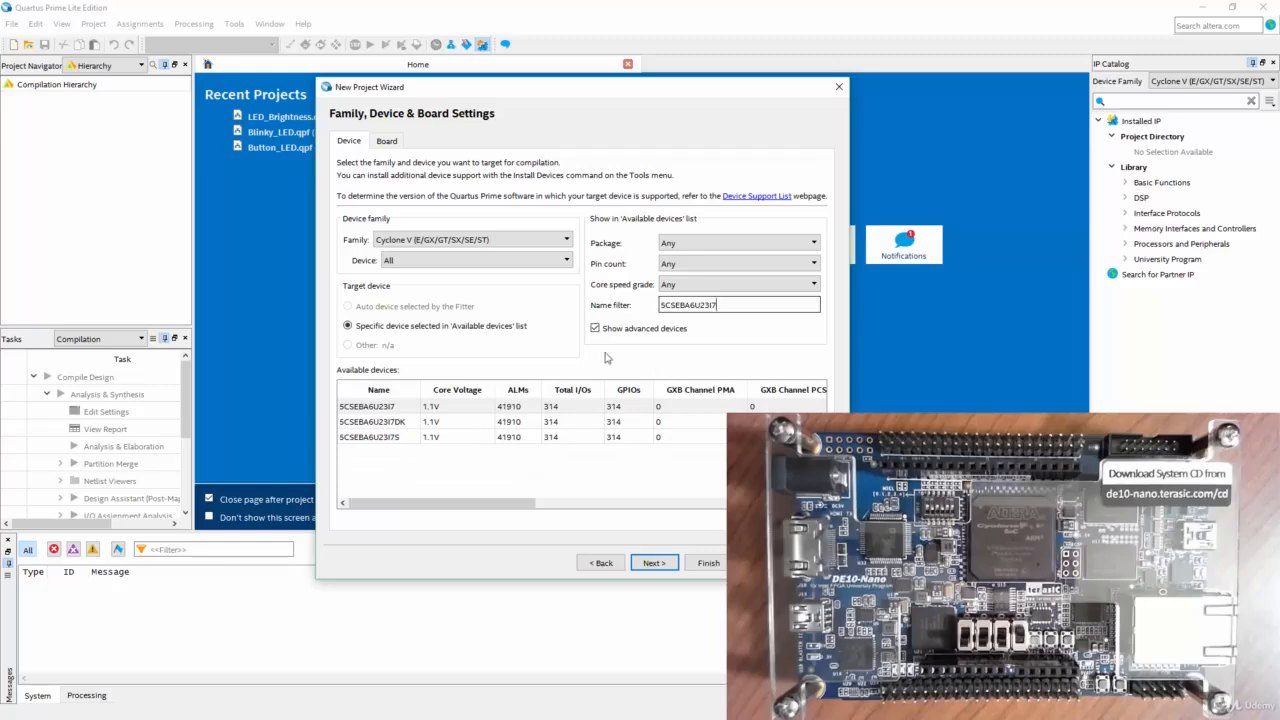
pyautogui.click(395, 410)
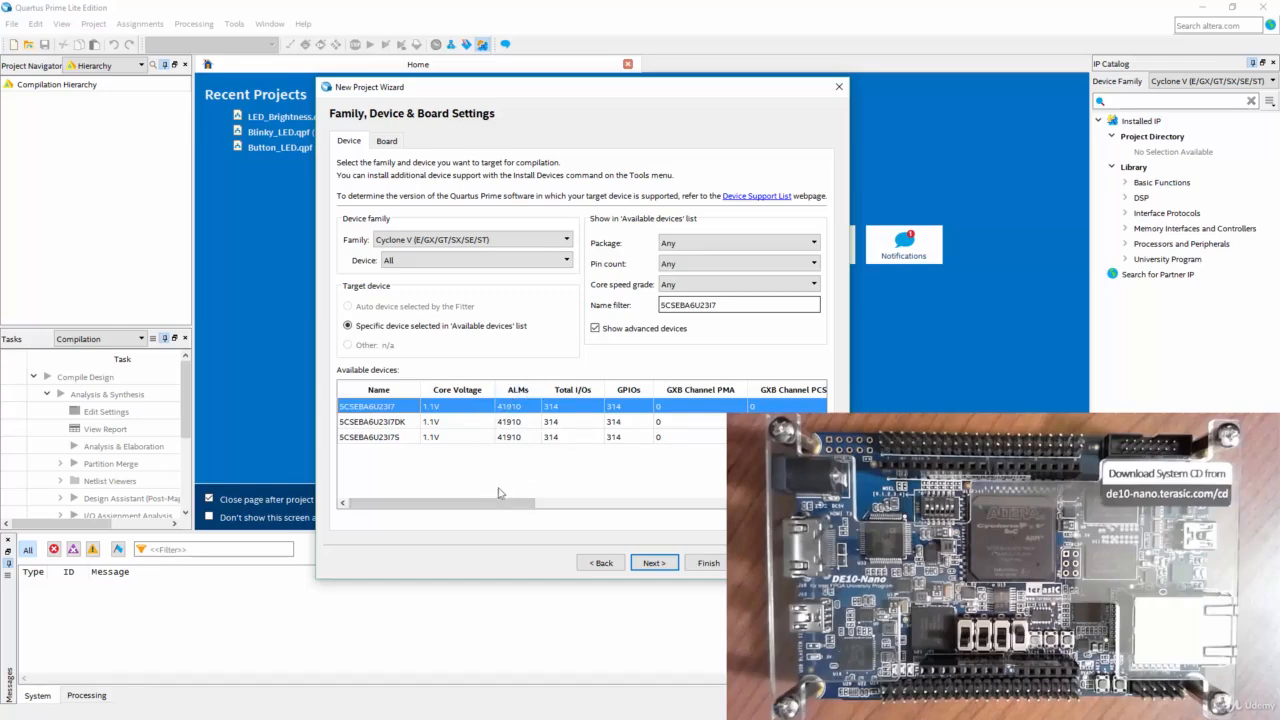
# Review the selected device's resource columns up to the HPS CPU cores and proceed to the EDA tool settings
pyautogui.moveTo(494, 509); pyautogui.dragTo(744, 505)
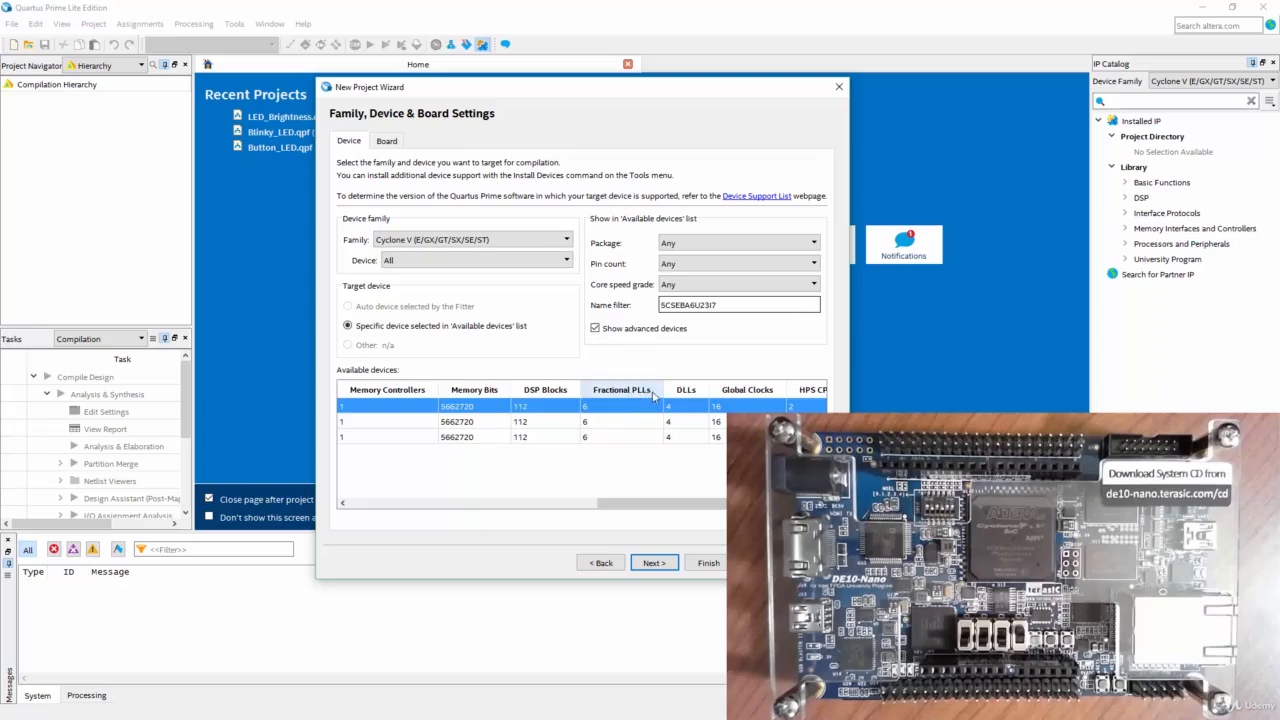
pyautogui.moveTo(712, 505); pyautogui.dragTo(744, 505)
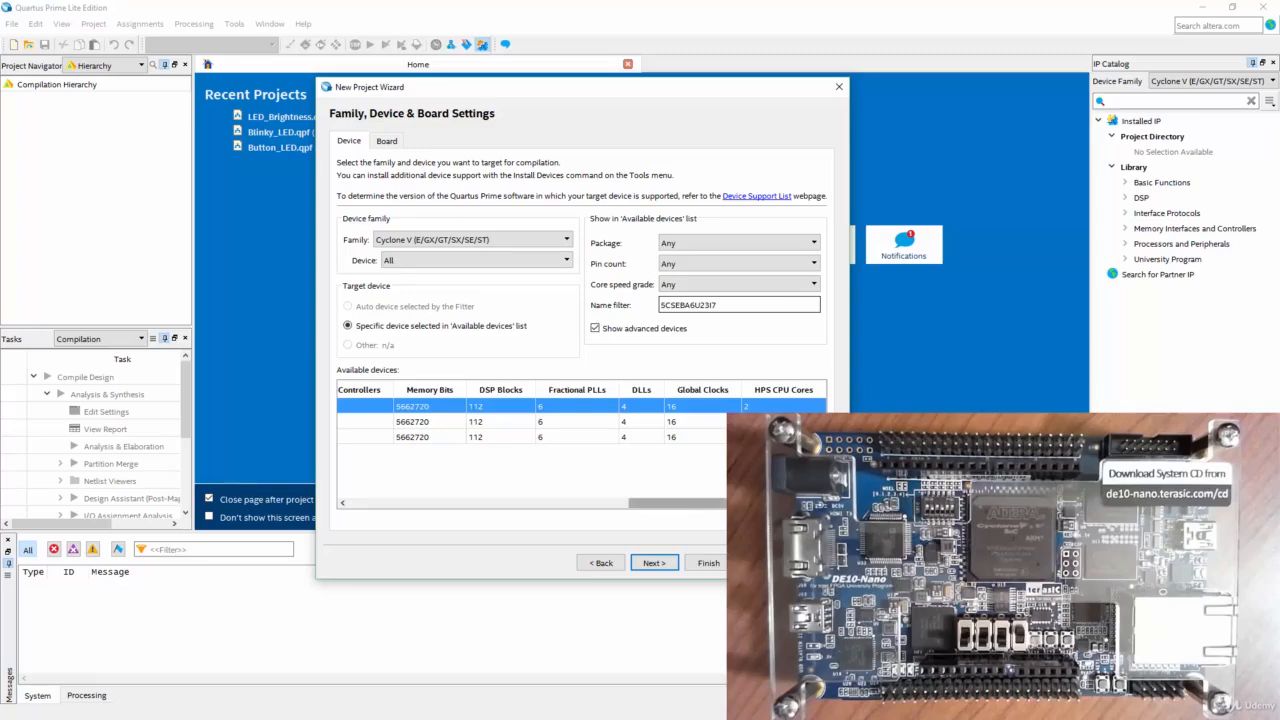
pyautogui.moveTo(677, 503); pyautogui.dragTo(442, 503)
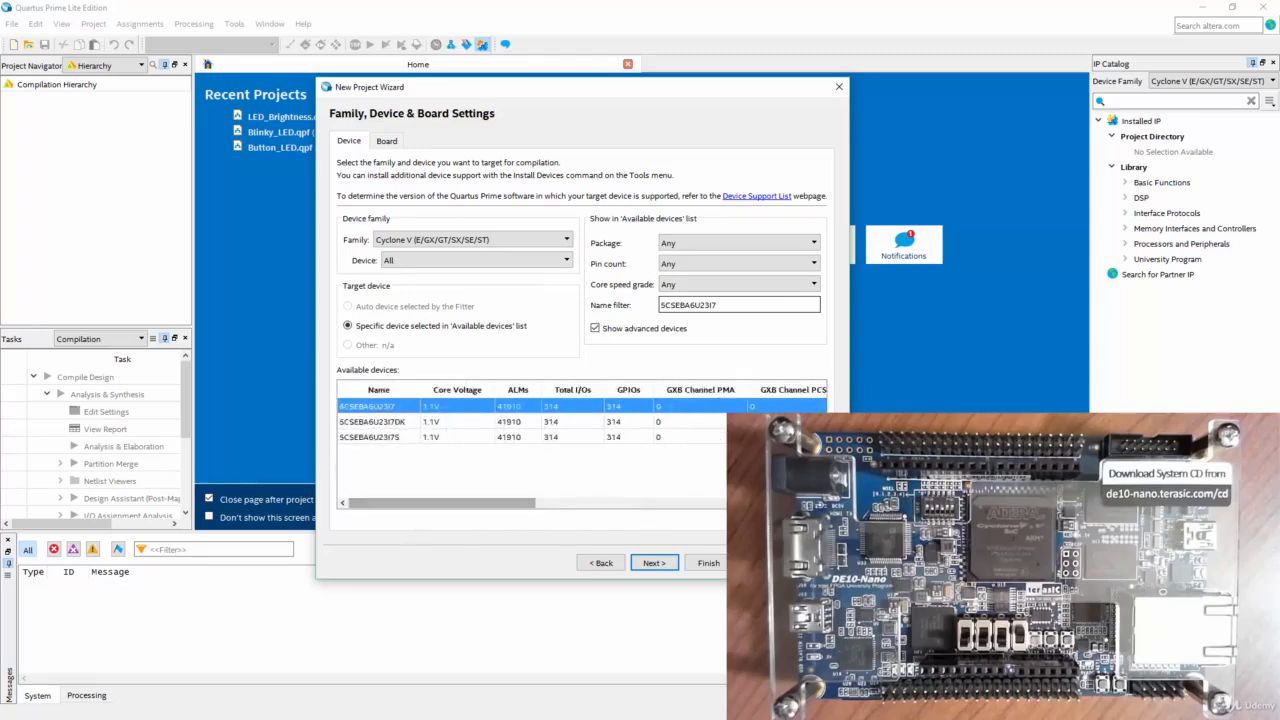
pyautogui.click(662, 563)
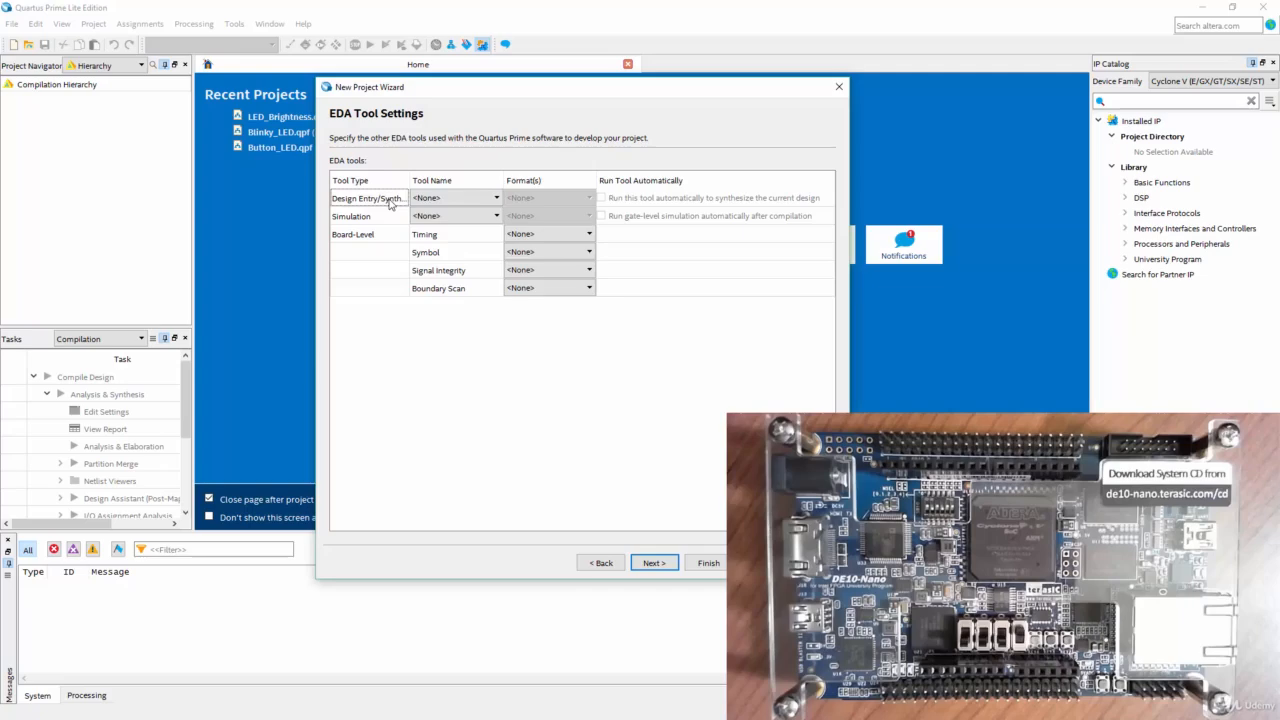
# Examine the choices for design entry, simulation and the board-level timing, symbol, signal integrity and boundary scan formats
pyautogui.click(450, 200)
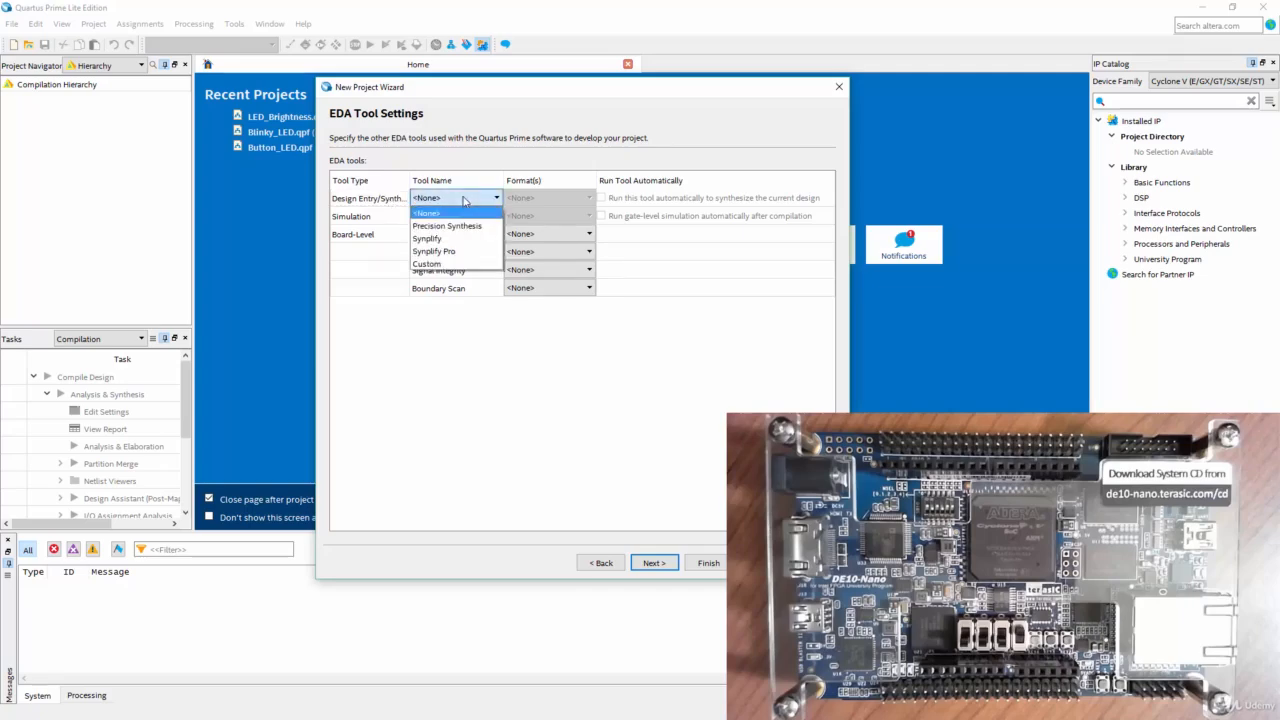
pyautogui.click(463, 201)
pyautogui.click(458, 216)
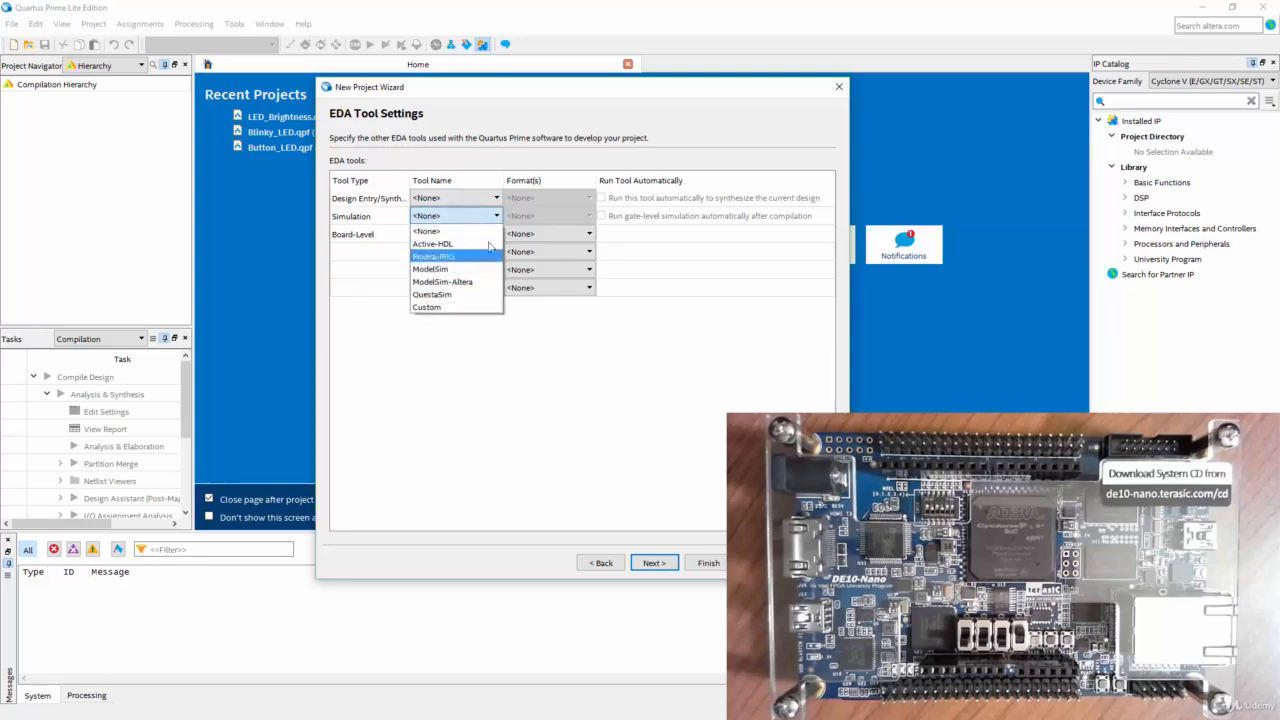
pyautogui.click(484, 364)
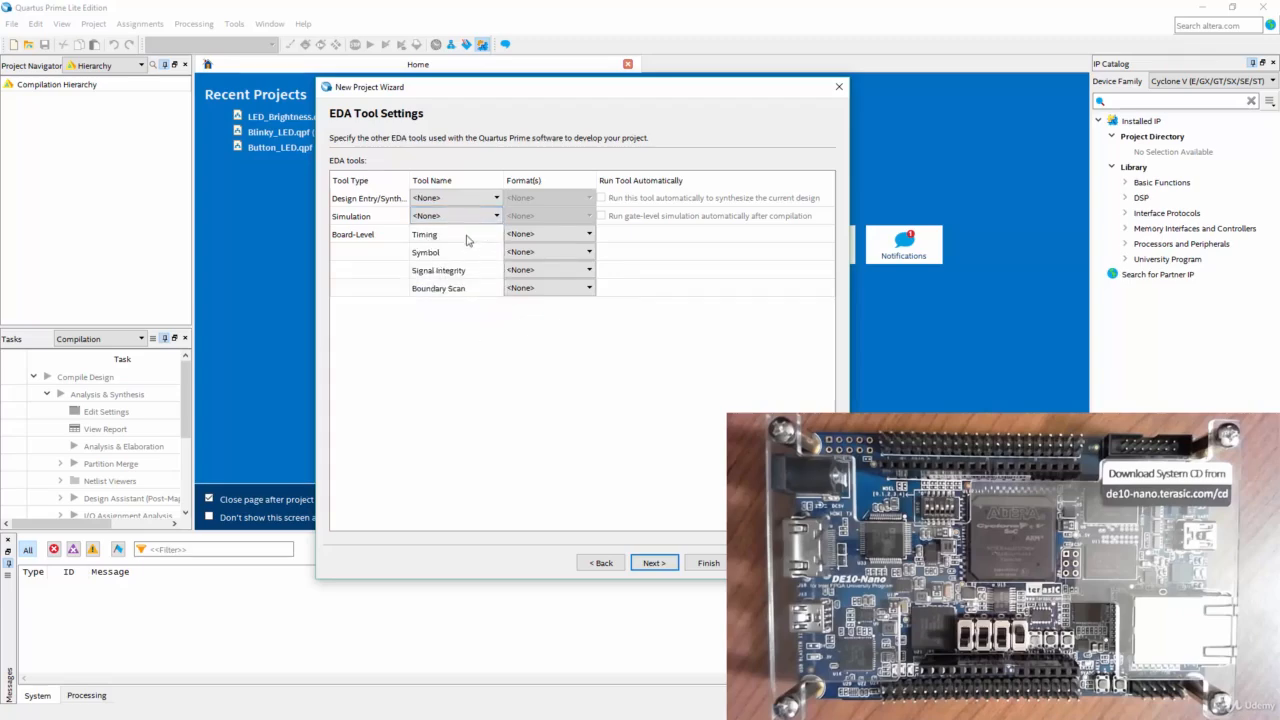
pyautogui.click(573, 235)
pyautogui.click(573, 237)
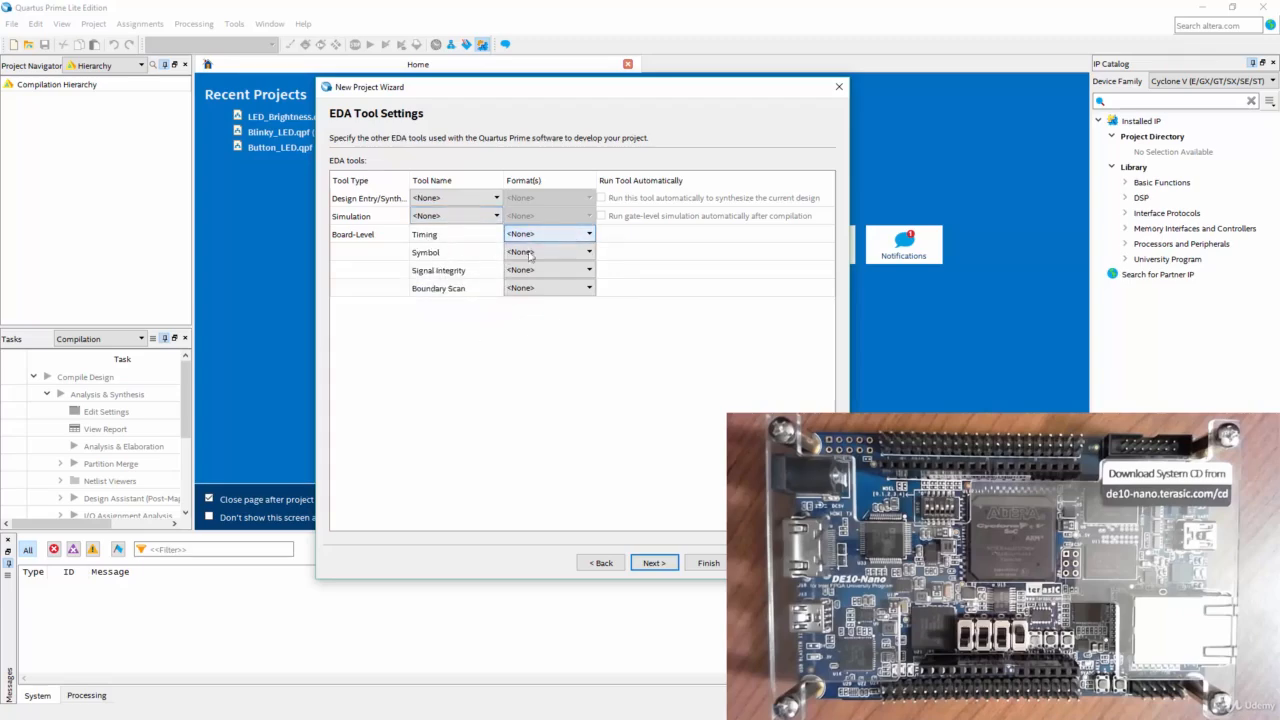
pyautogui.click(573, 253)
pyautogui.click(573, 256)
pyautogui.click(571, 274)
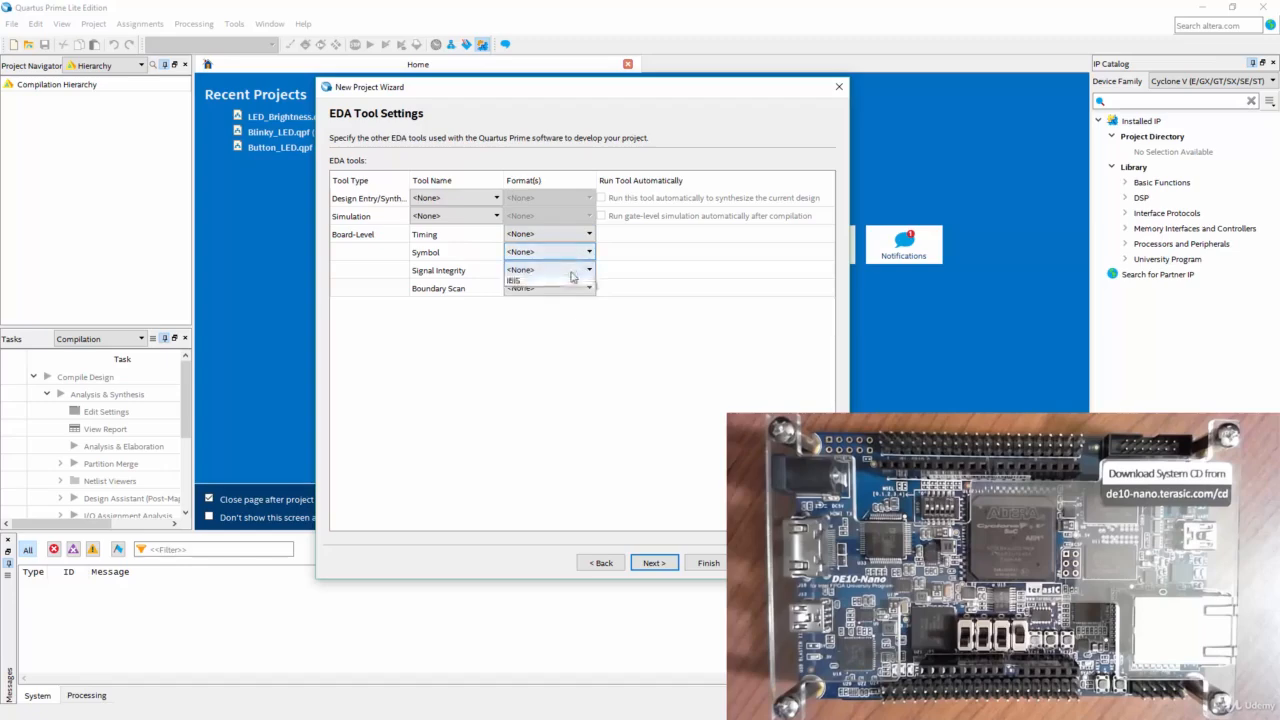
pyautogui.click(571, 275)
pyautogui.click(571, 289)
pyautogui.click(570, 290)
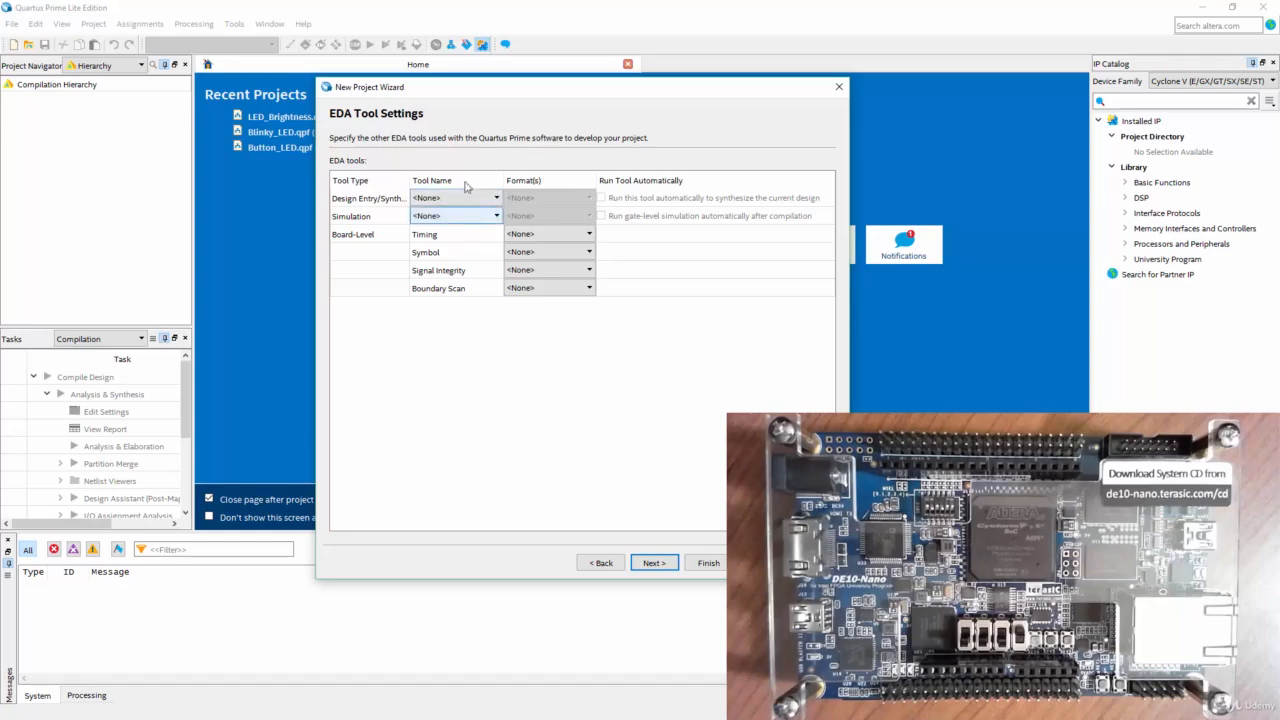
# Accept the EDA tool settings with everything at None and create the project from the summary
pyautogui.click(651, 562)
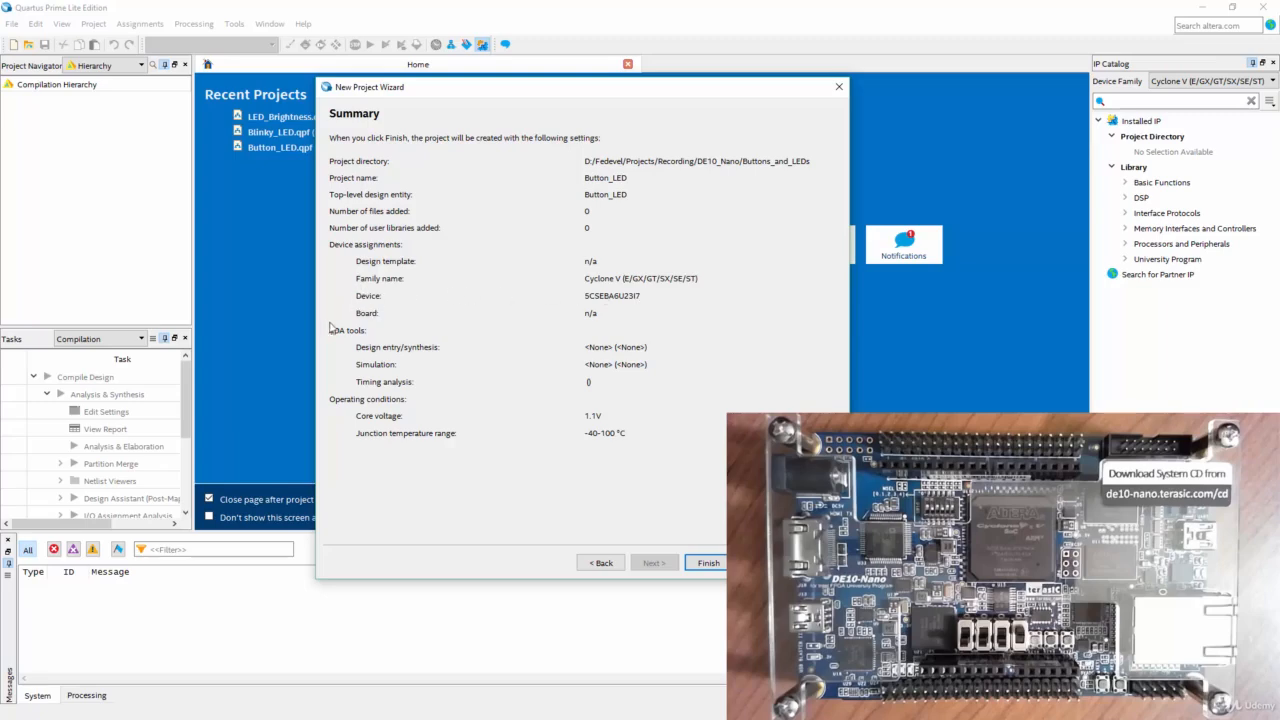
pyautogui.click(706, 564)
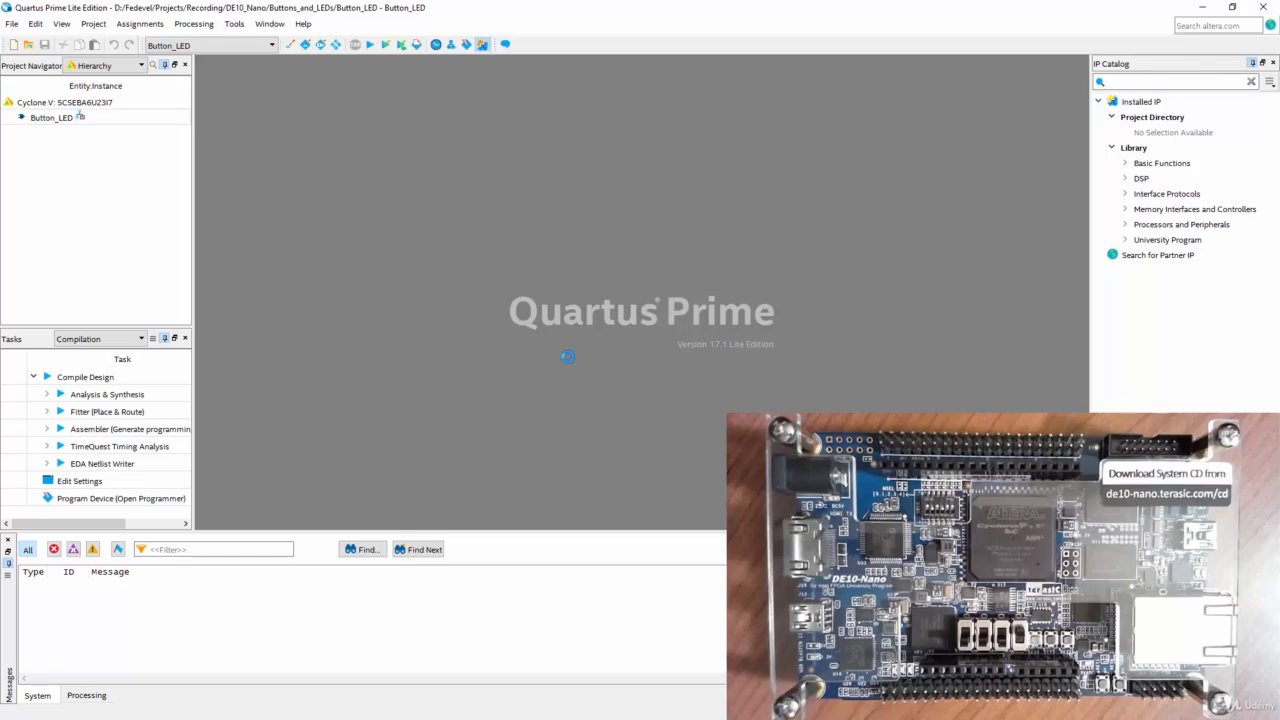
# Try to open the Button_LED top-level design entity from the project hierarchy
pyautogui.click(45, 119)
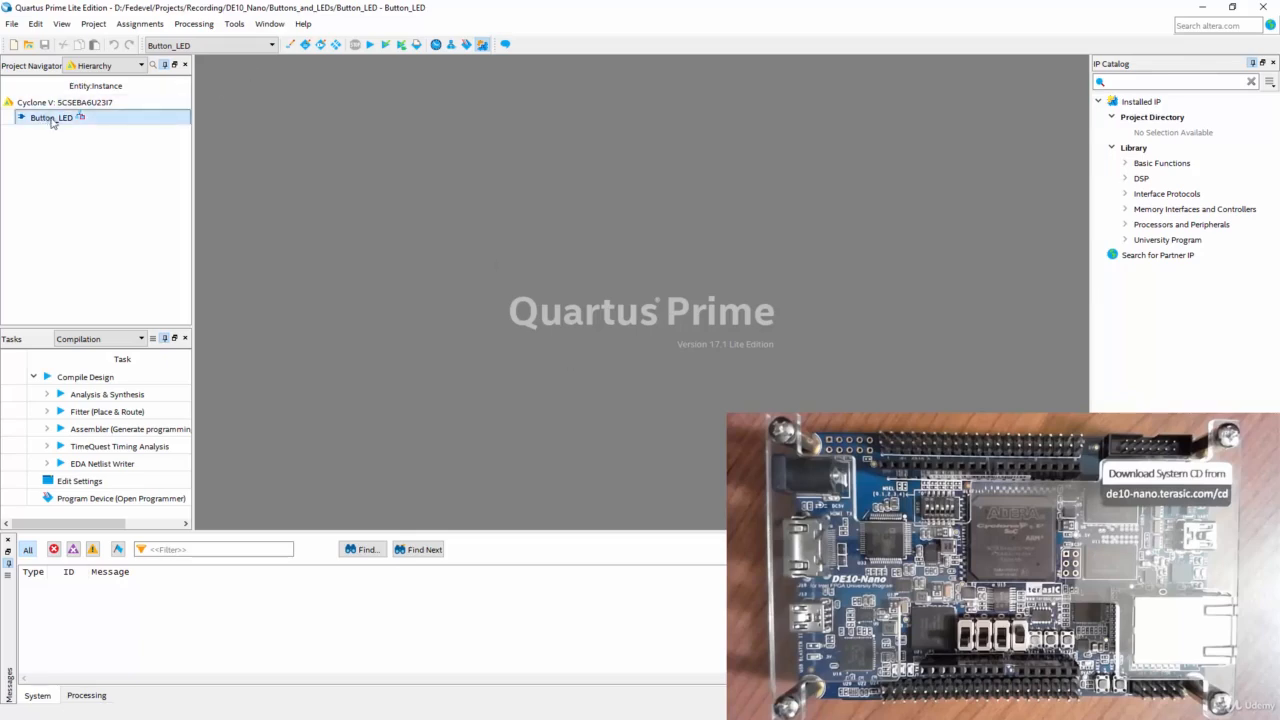
pyautogui.doubleClick(52, 119)
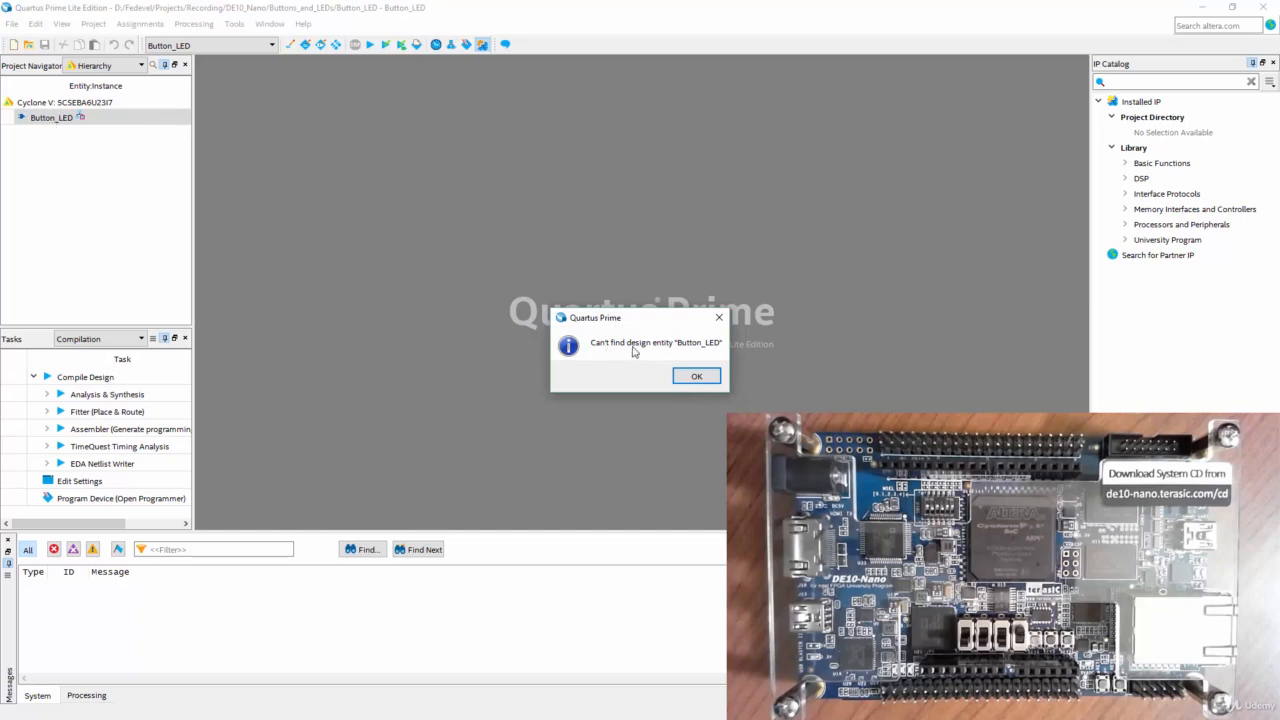
pyautogui.click(697, 376)
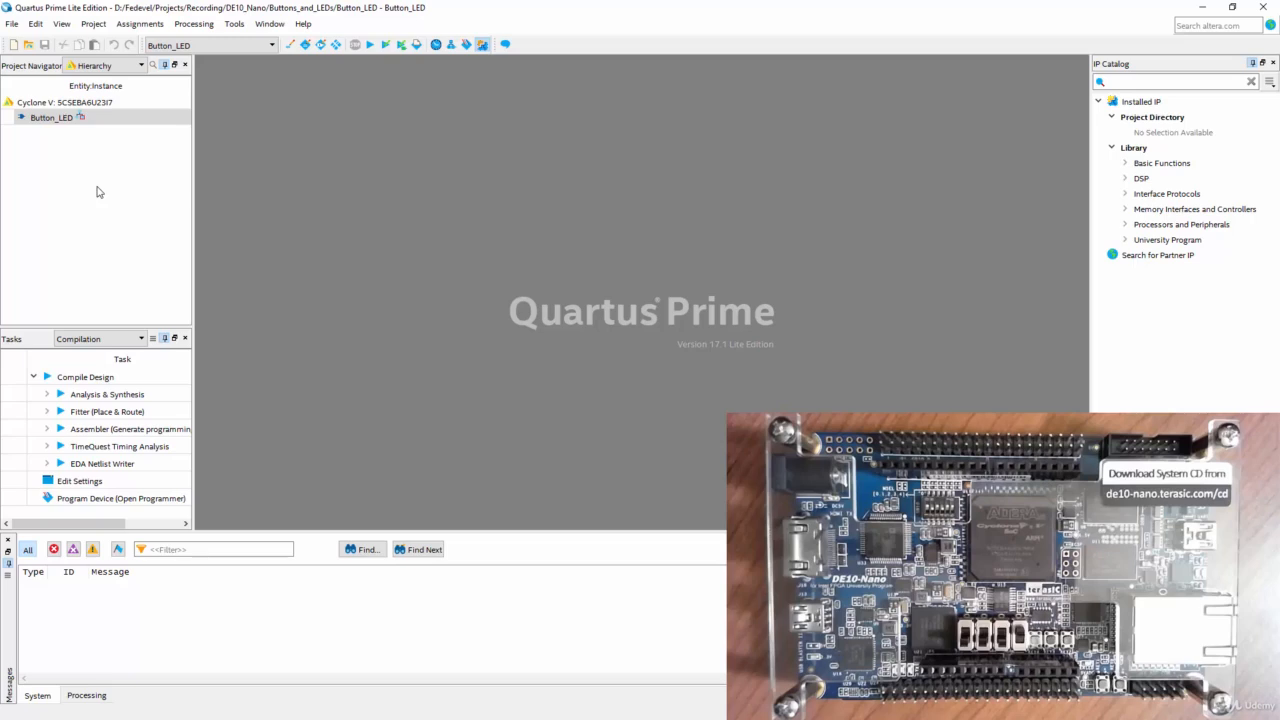
pyautogui.click(68, 122)
# Add the existing BUTTON_LED.vhd from the Projects/DE10-Nano/Button_LED folder to the project files and widen the File Name column to show its path
pyautogui.click(13, 25)
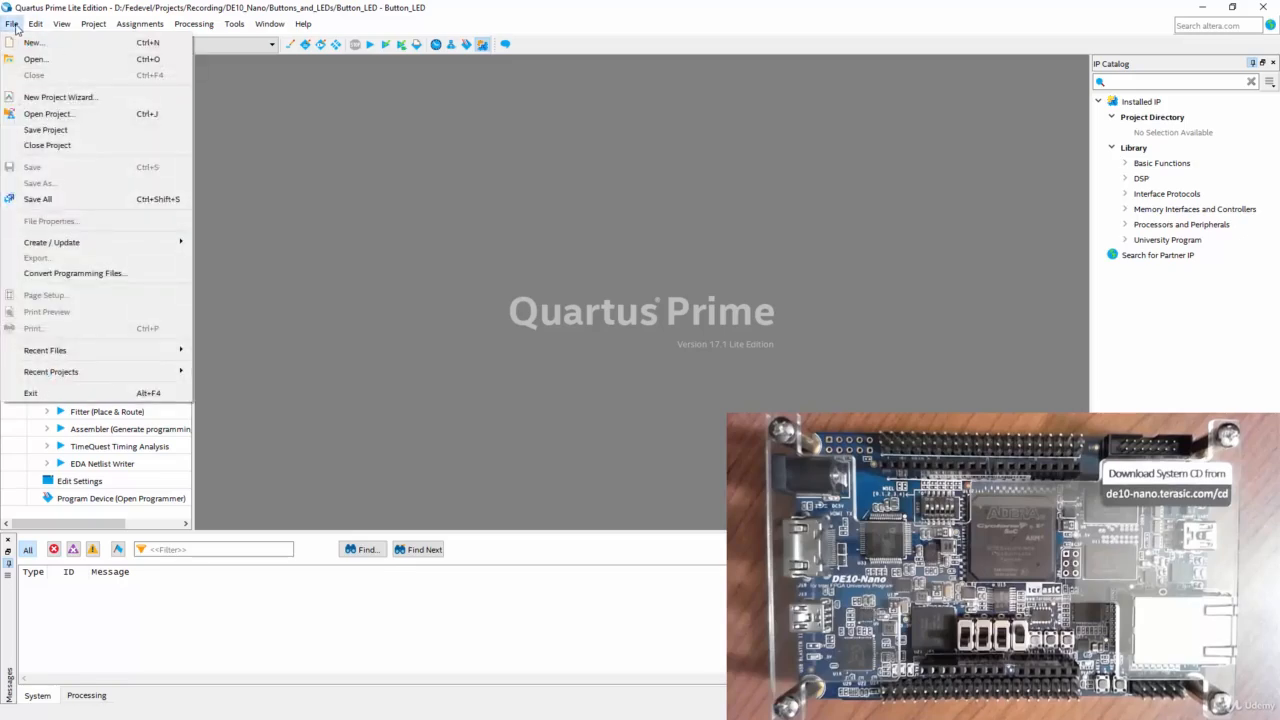
pyautogui.moveTo(90, 24)
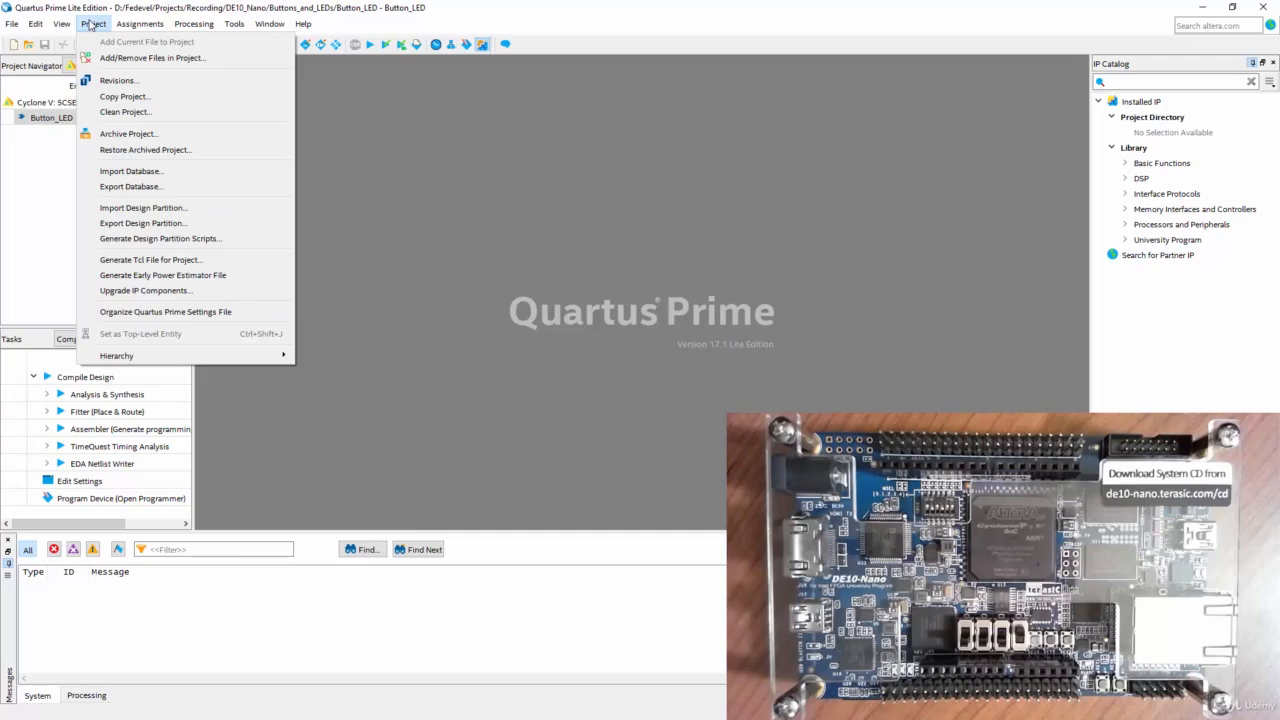
pyautogui.click(152, 58)
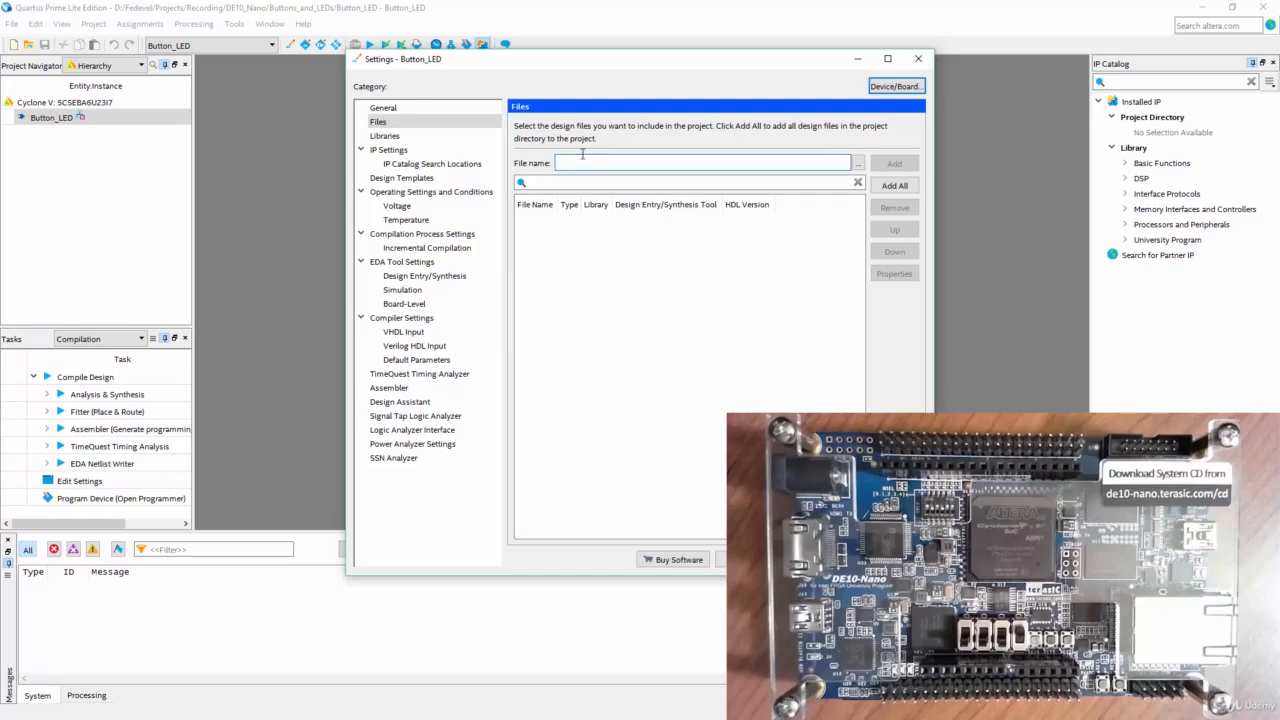
pyautogui.click(858, 165)
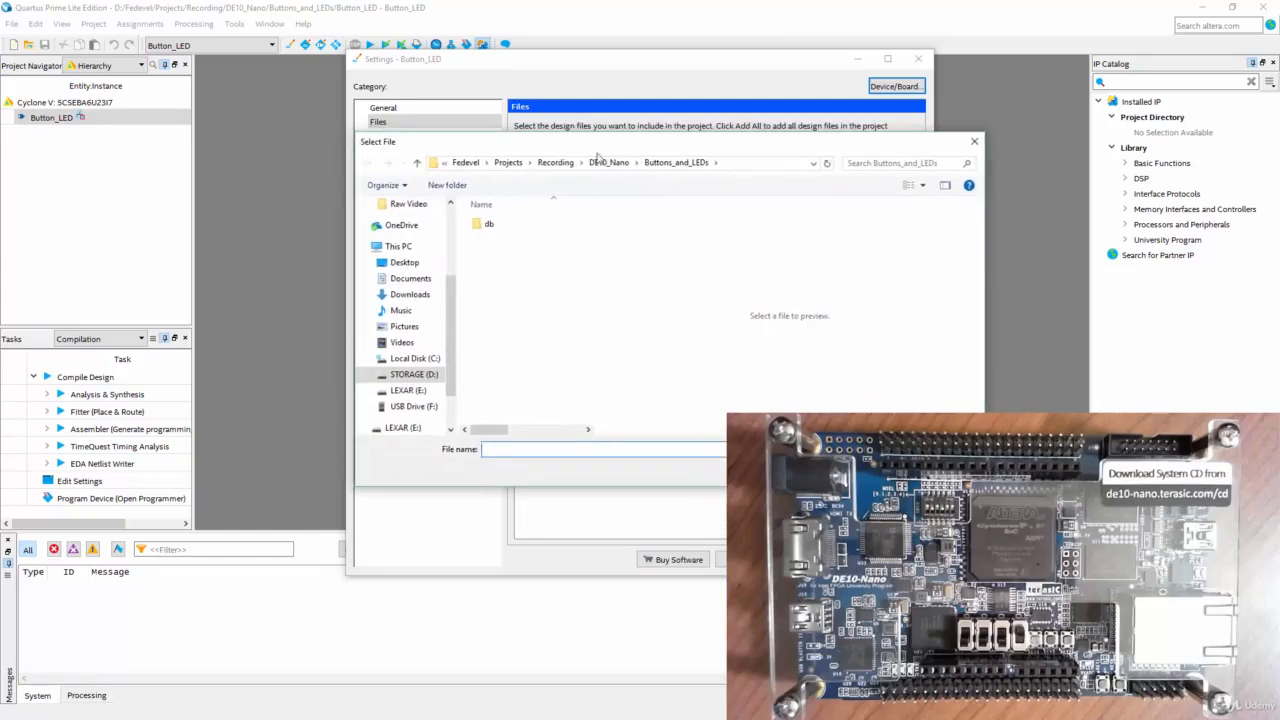
pyautogui.click(510, 163)
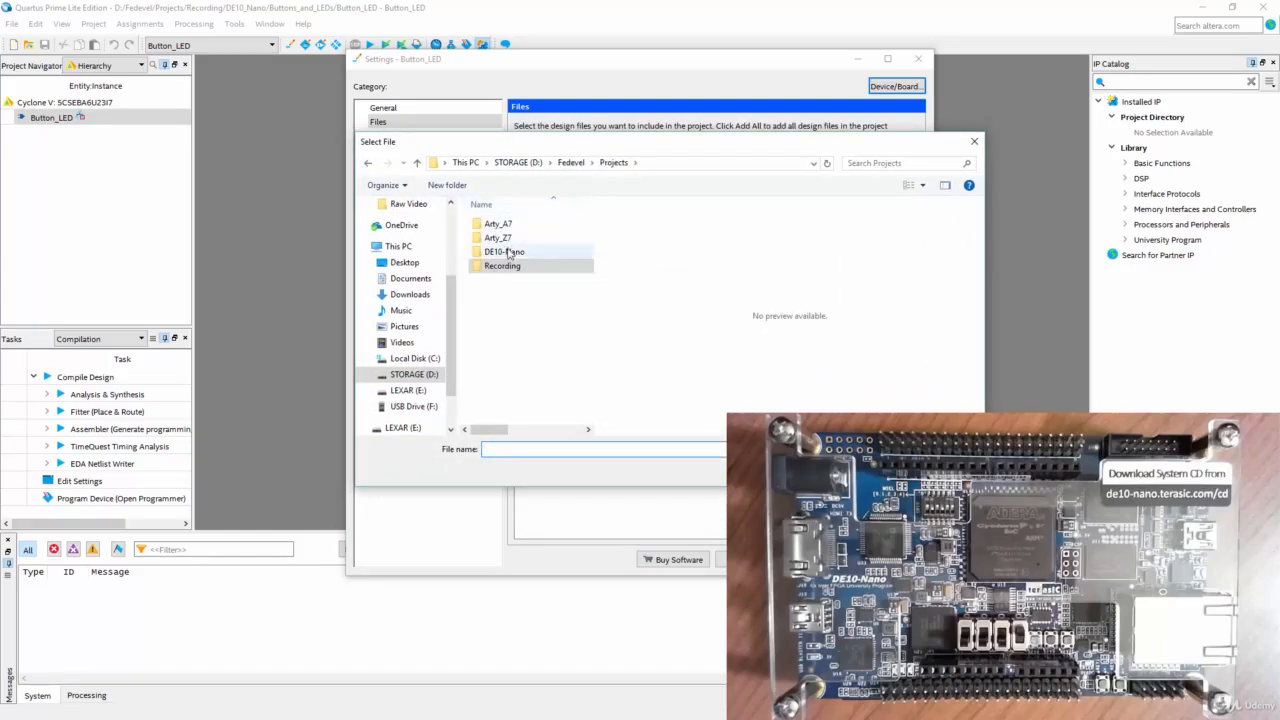
pyautogui.doubleClick(510, 252)
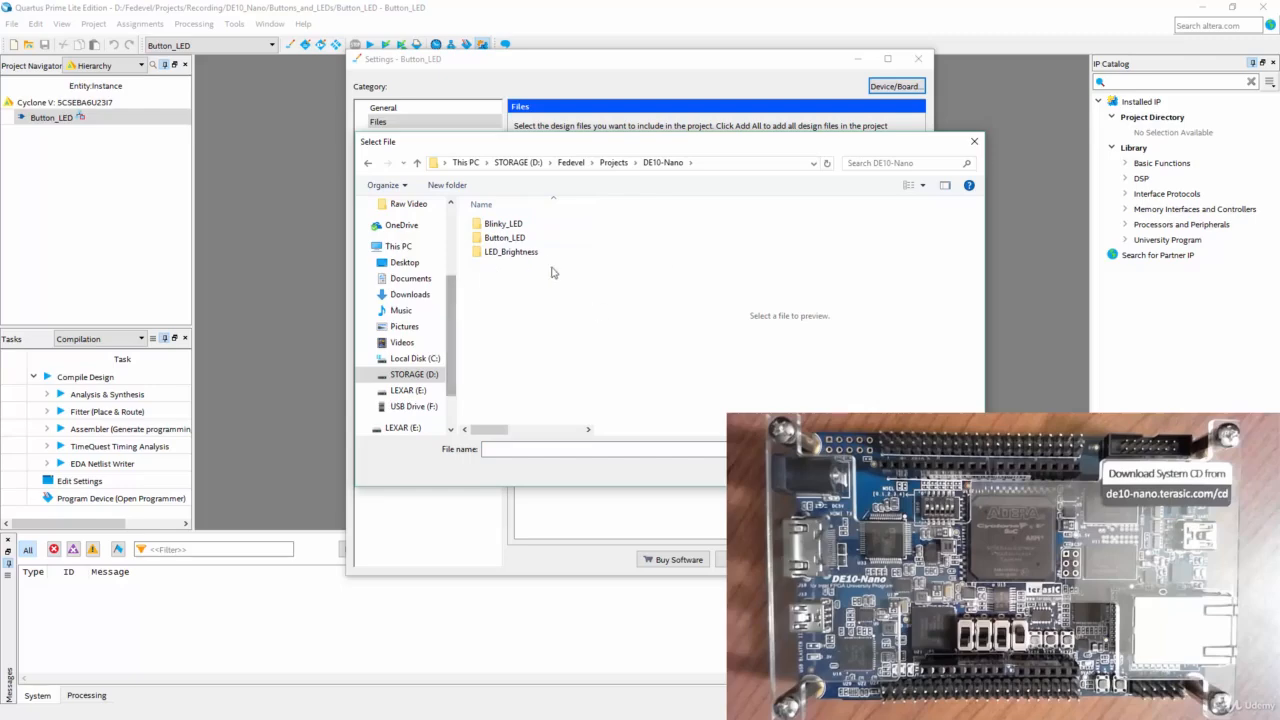
pyautogui.doubleClick(505, 238)
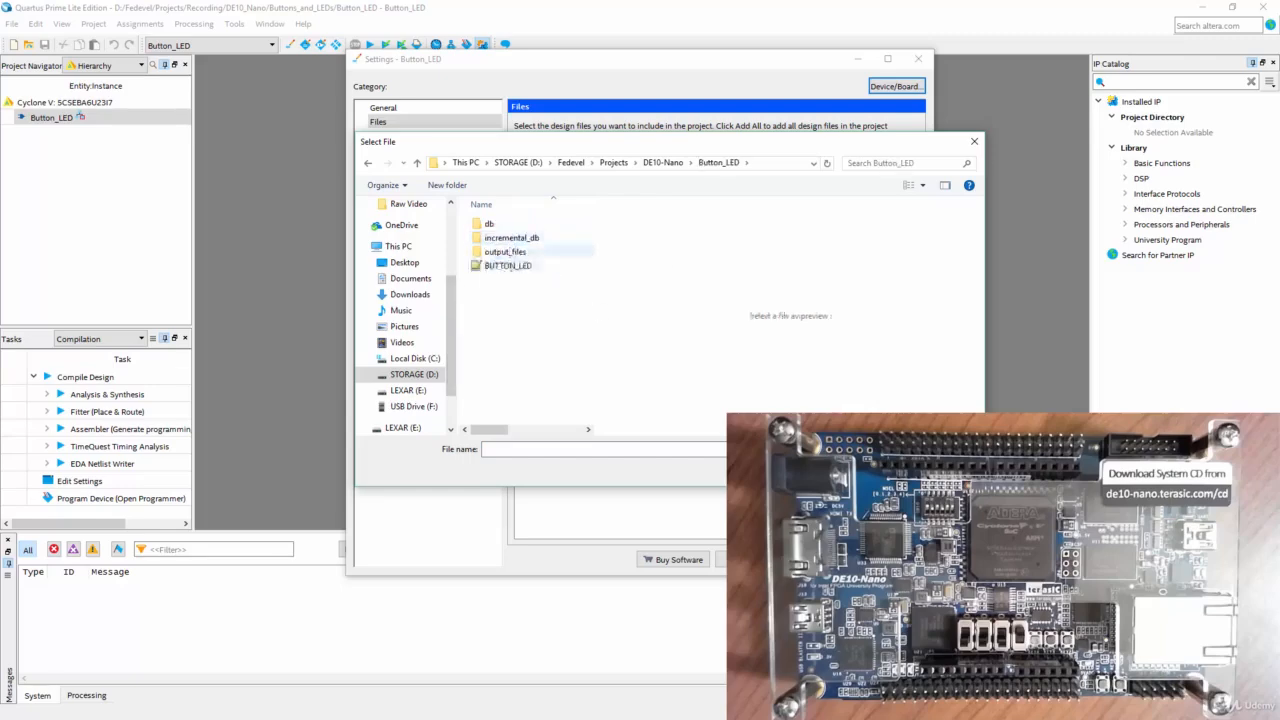
pyautogui.click(510, 266)
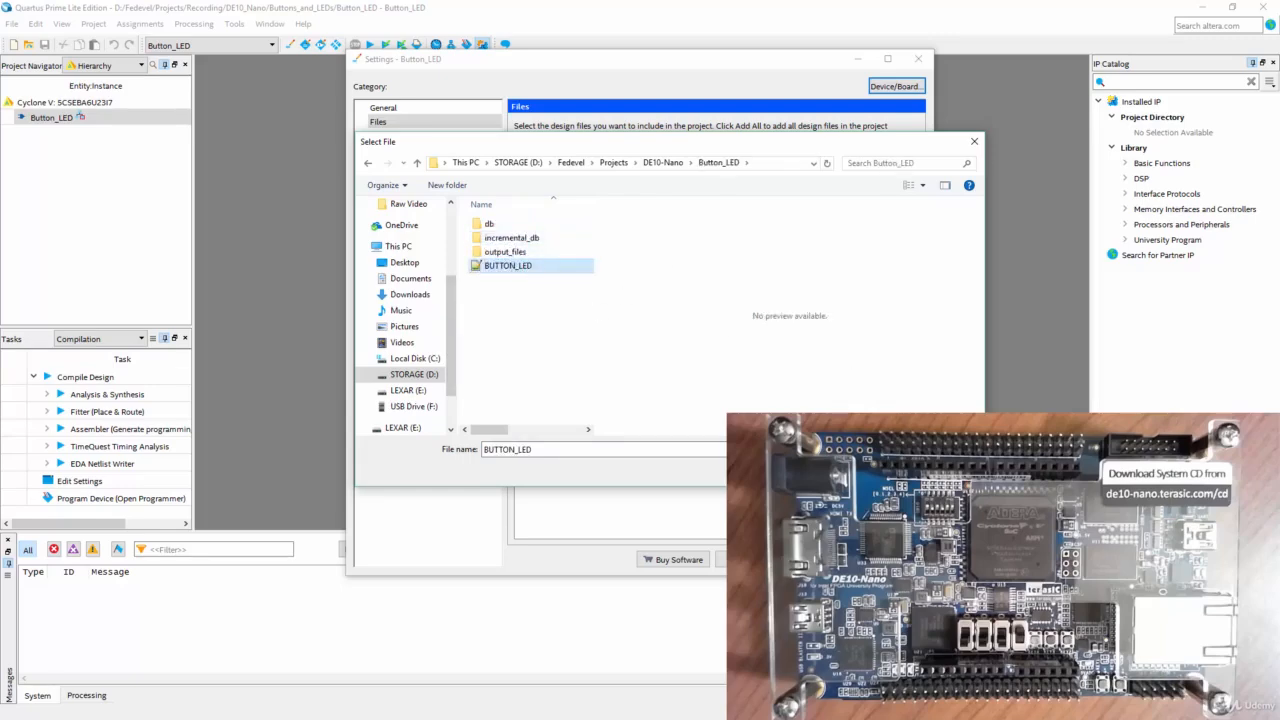
pyautogui.click(874, 471)
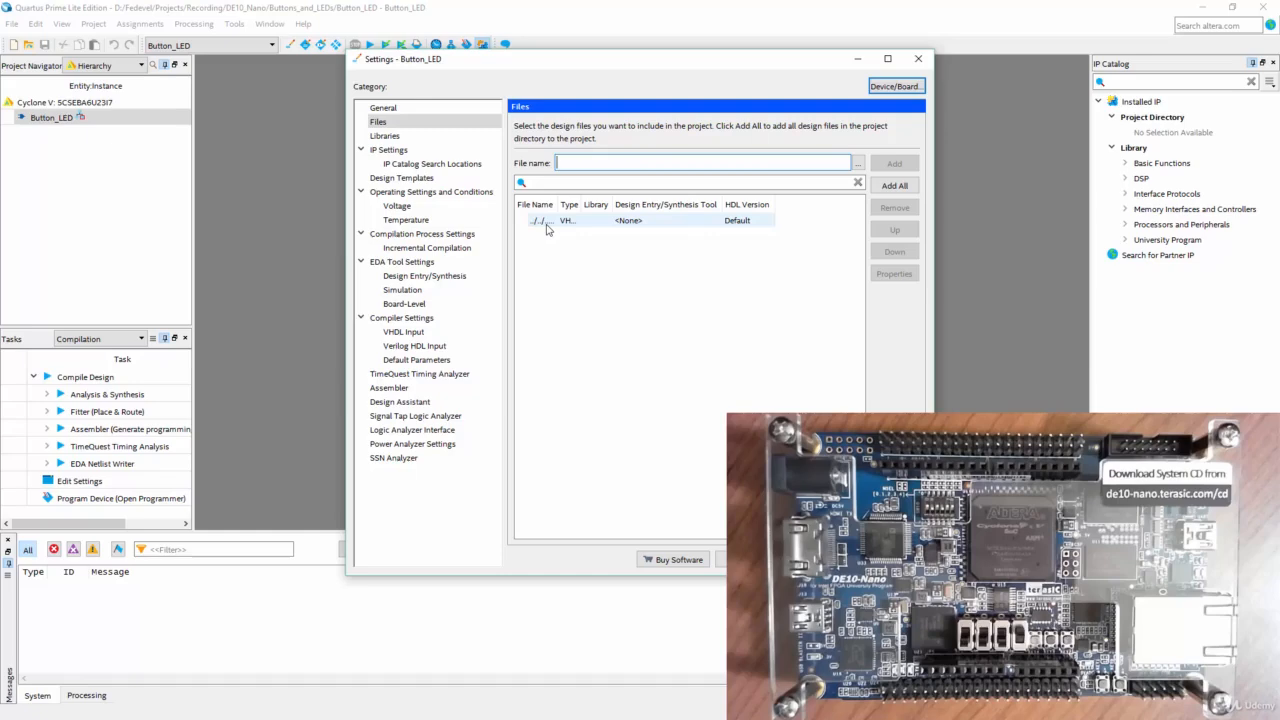
pyautogui.moveTo(558, 205); pyautogui.dragTo(752, 205)
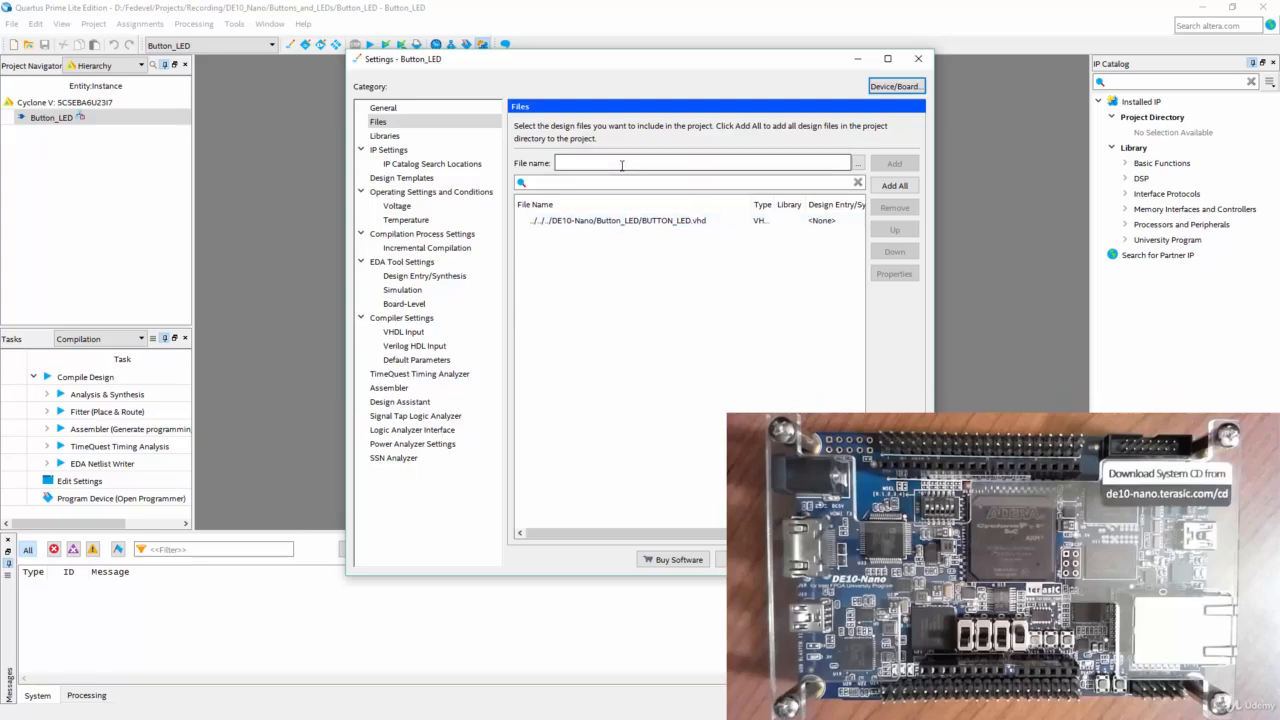
# Add the existing BLINKY_LED.vhd from the Projects/DE10-Nano/Blinky_LED folder to the project files and accept the project settings
pyautogui.click(858, 163)
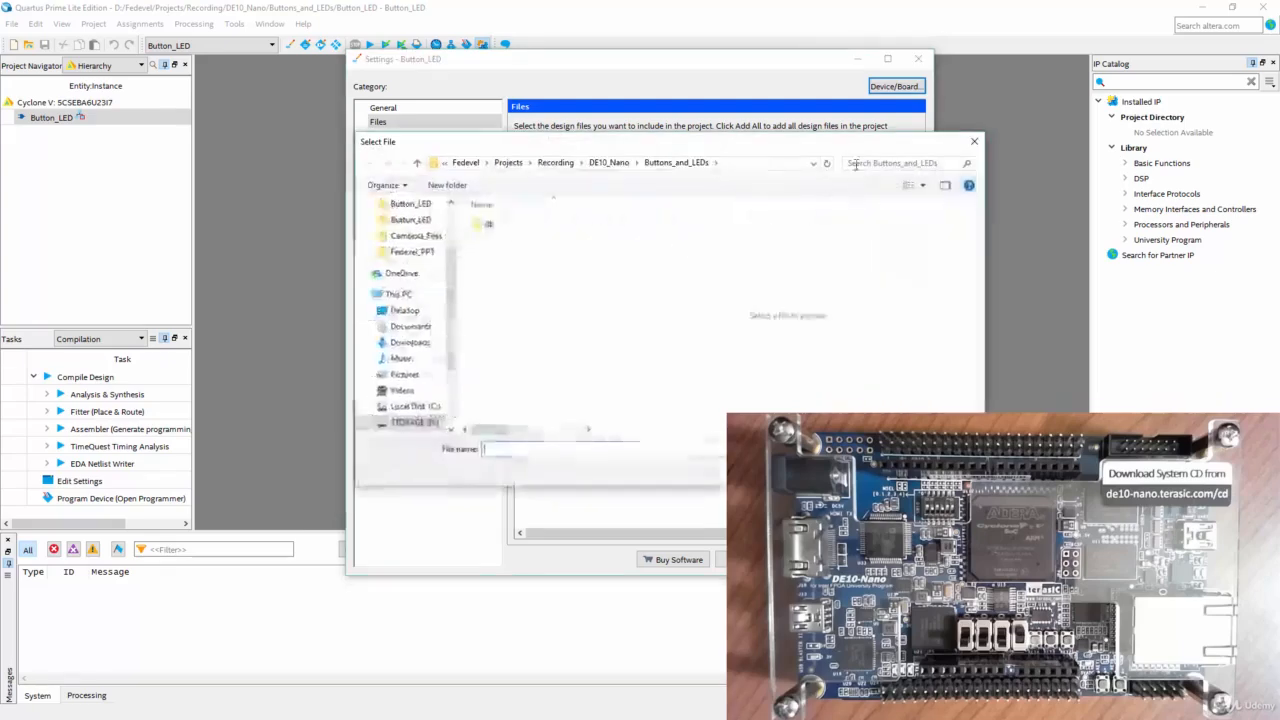
pyautogui.click(609, 162)
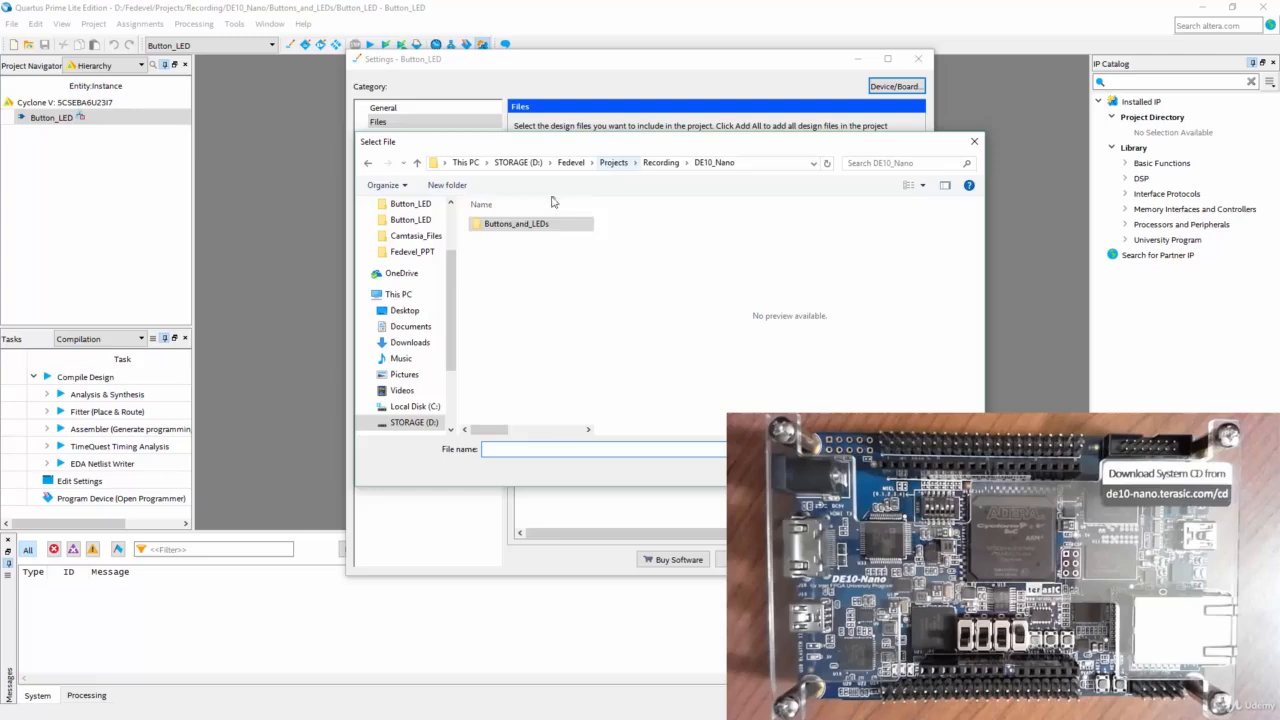
pyautogui.click(655, 162)
pyautogui.click(571, 162)
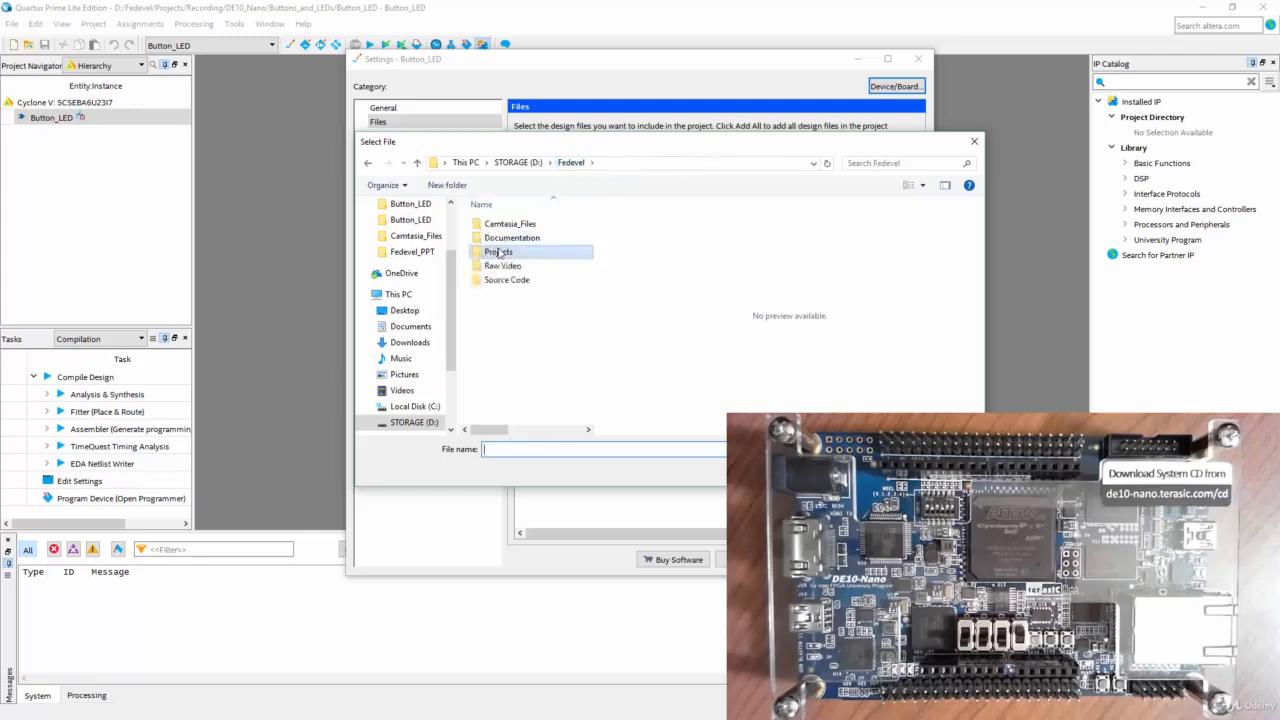
pyautogui.doubleClick(499, 252)
pyautogui.doubleClick(505, 252)
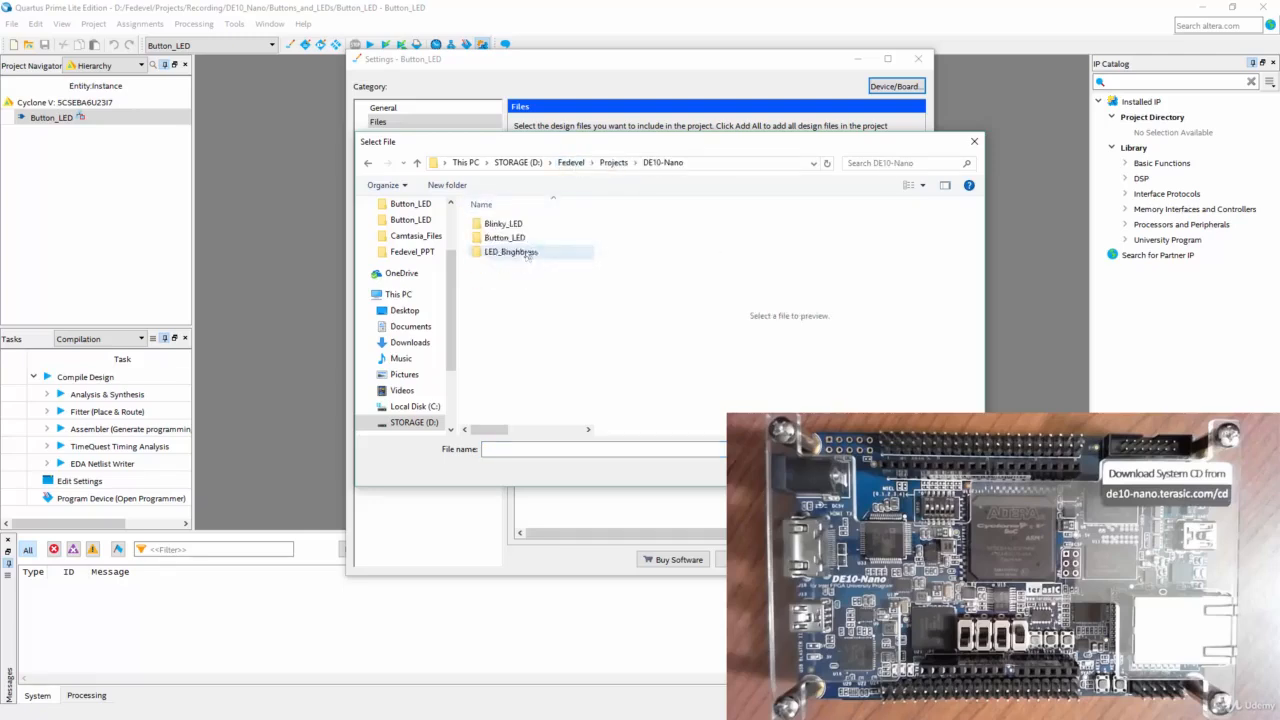
pyautogui.doubleClick(520, 227)
pyautogui.click(503, 266)
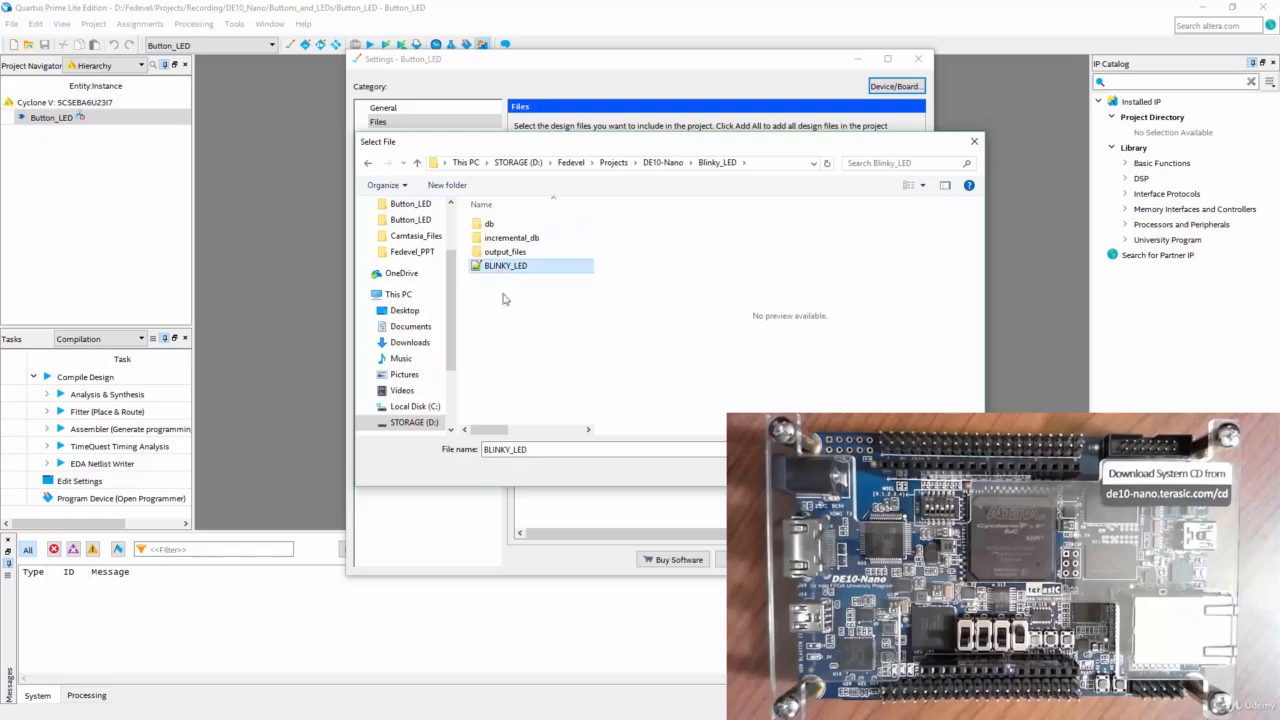
pyautogui.press('Return')
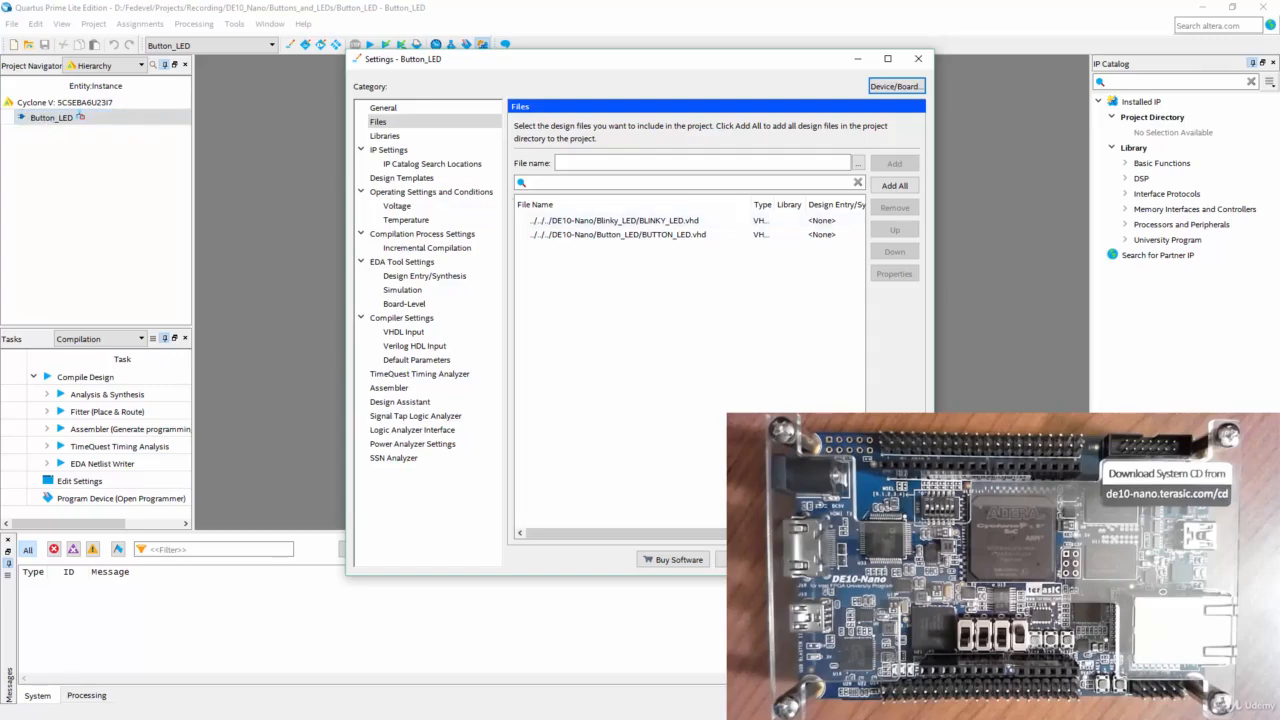
pyautogui.click(741, 559)
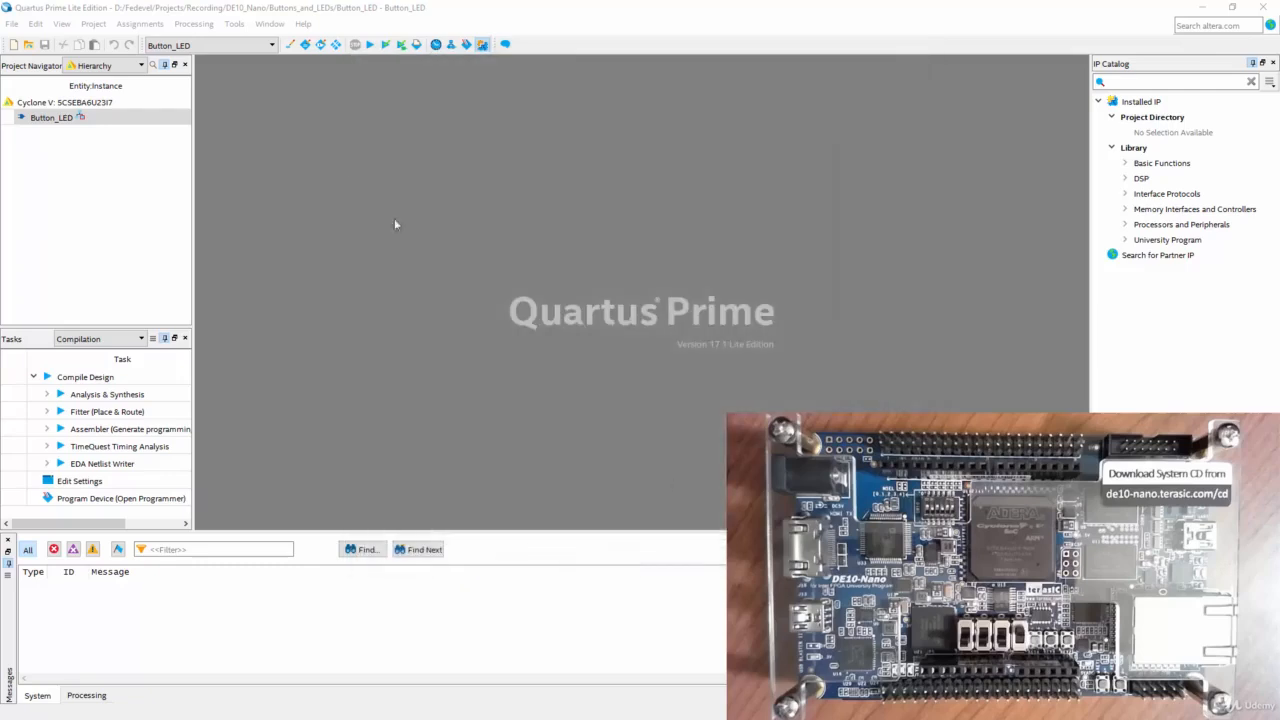
# Create a new VHDL design file and enter the comment "-- This is my VHDL file" on its first line
pyautogui.click(456, 8)
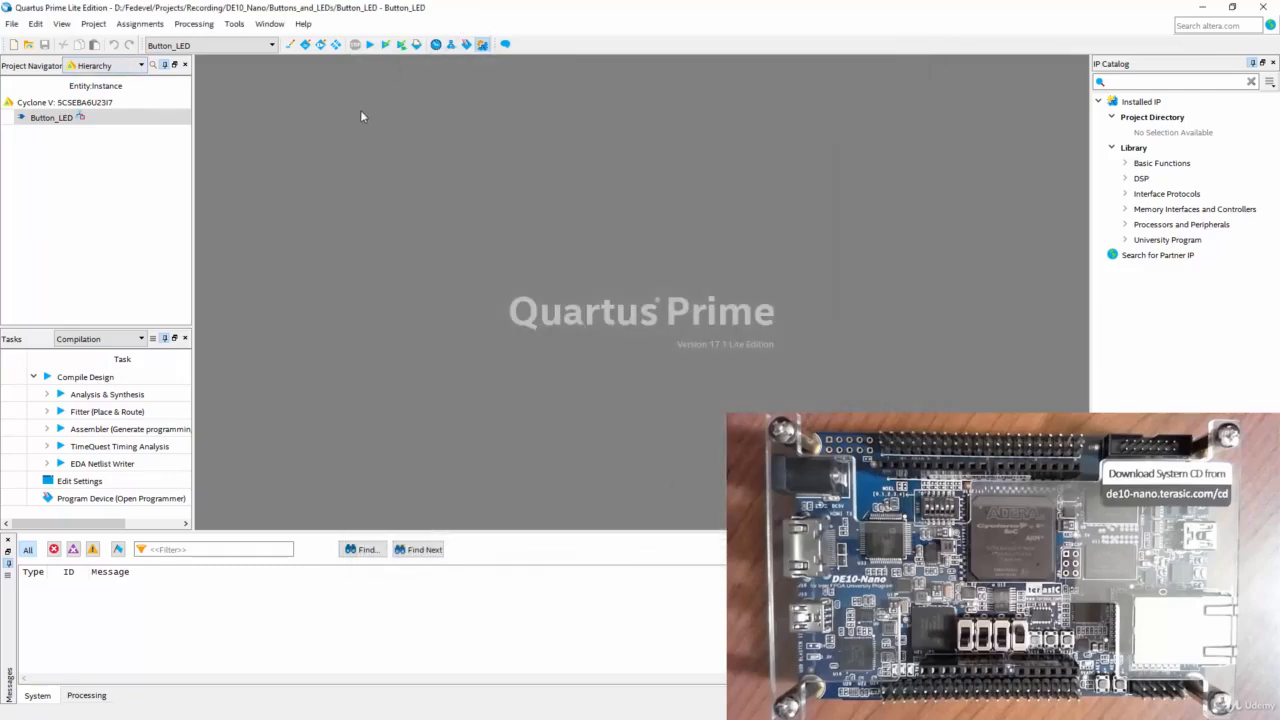
pyautogui.click(12, 23)
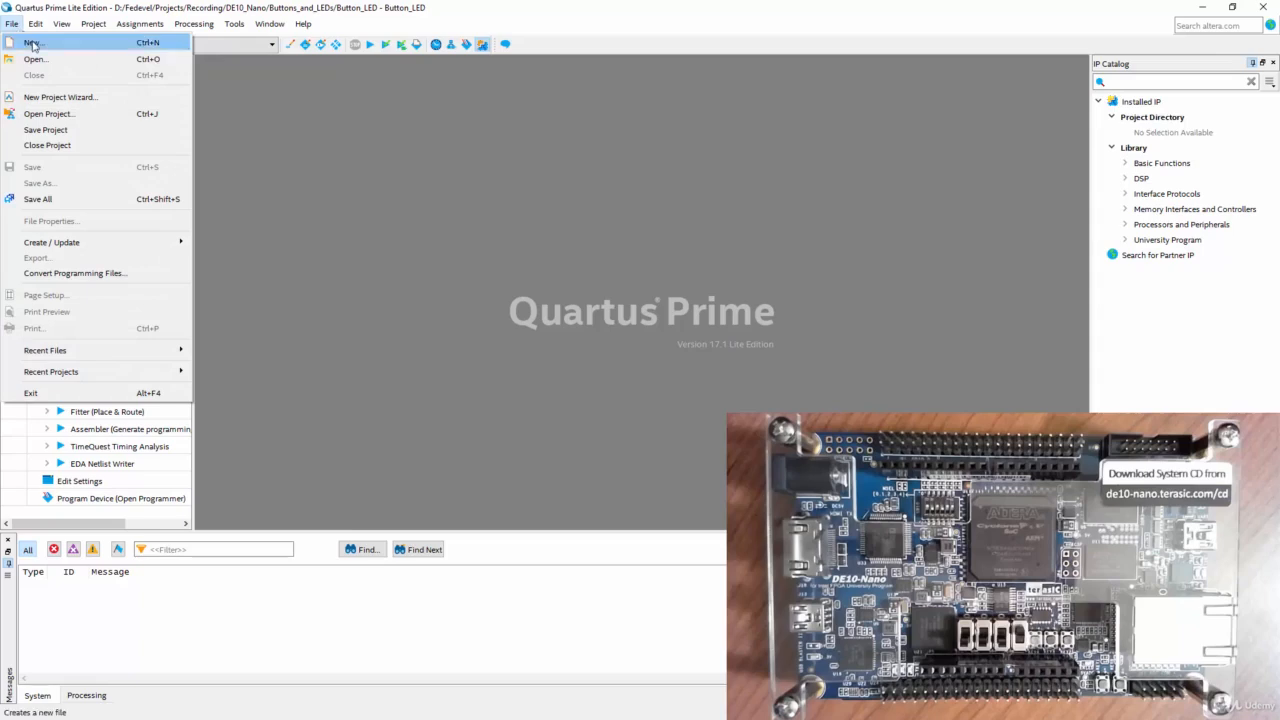
pyautogui.click(32, 43)
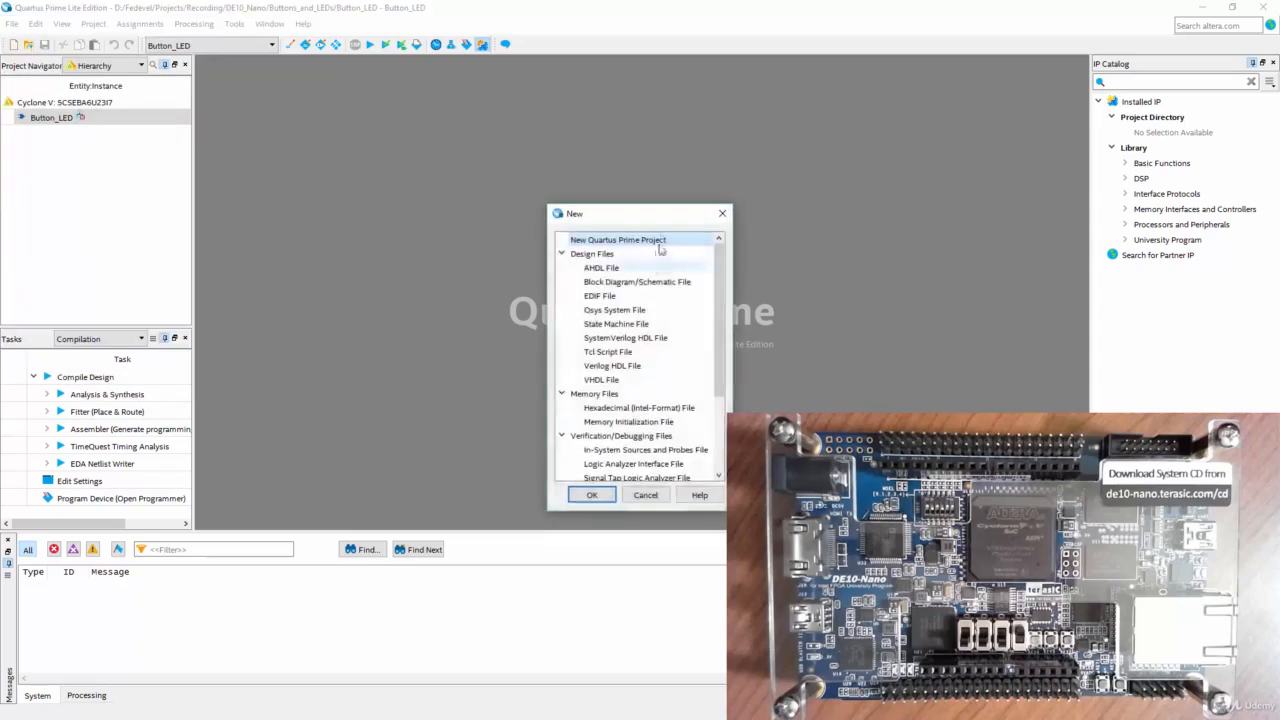
pyautogui.moveTo(660, 212); pyautogui.dragTo(639, 132)
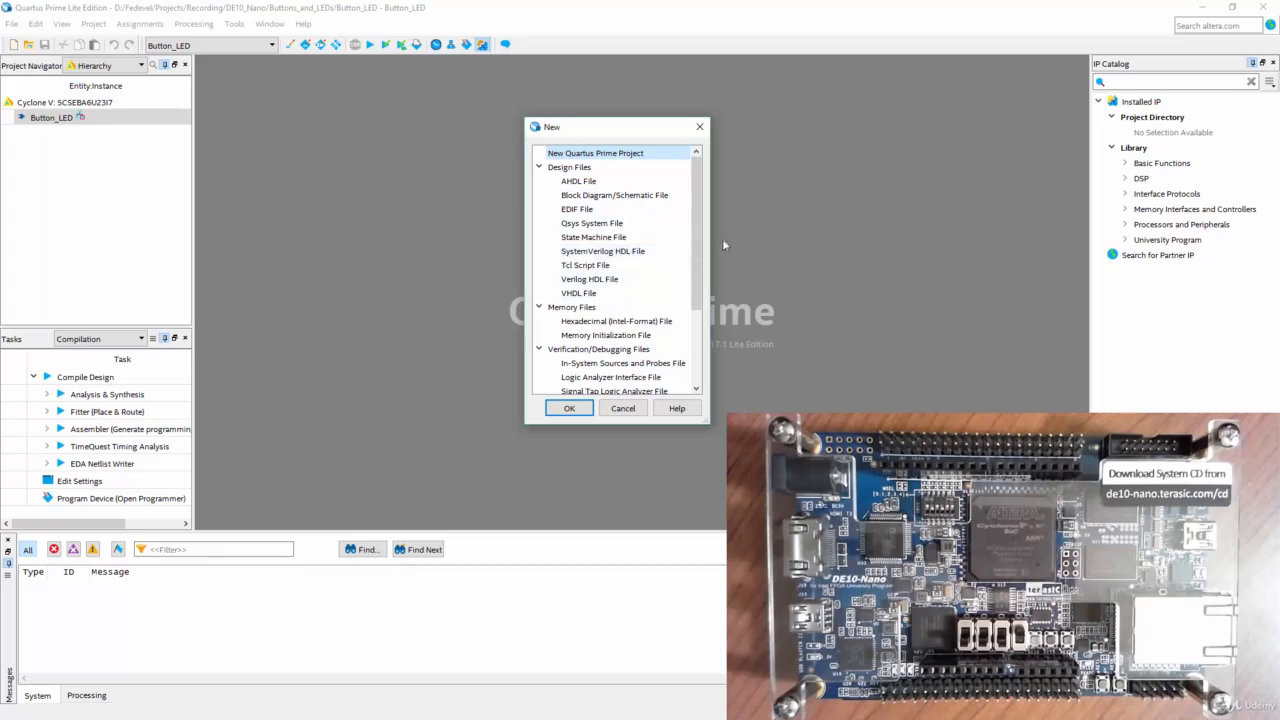
pyautogui.moveTo(694, 251); pyautogui.dragTo(694, 323)
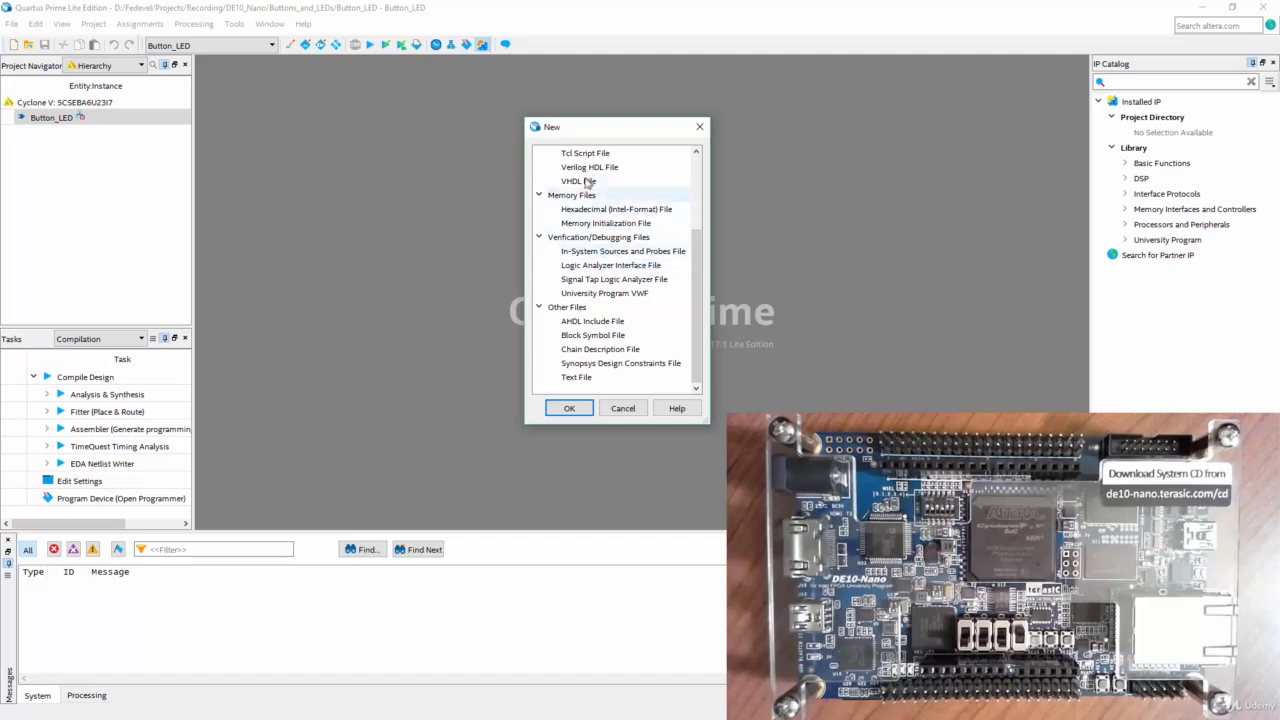
pyautogui.scroll(3, 598, 210)
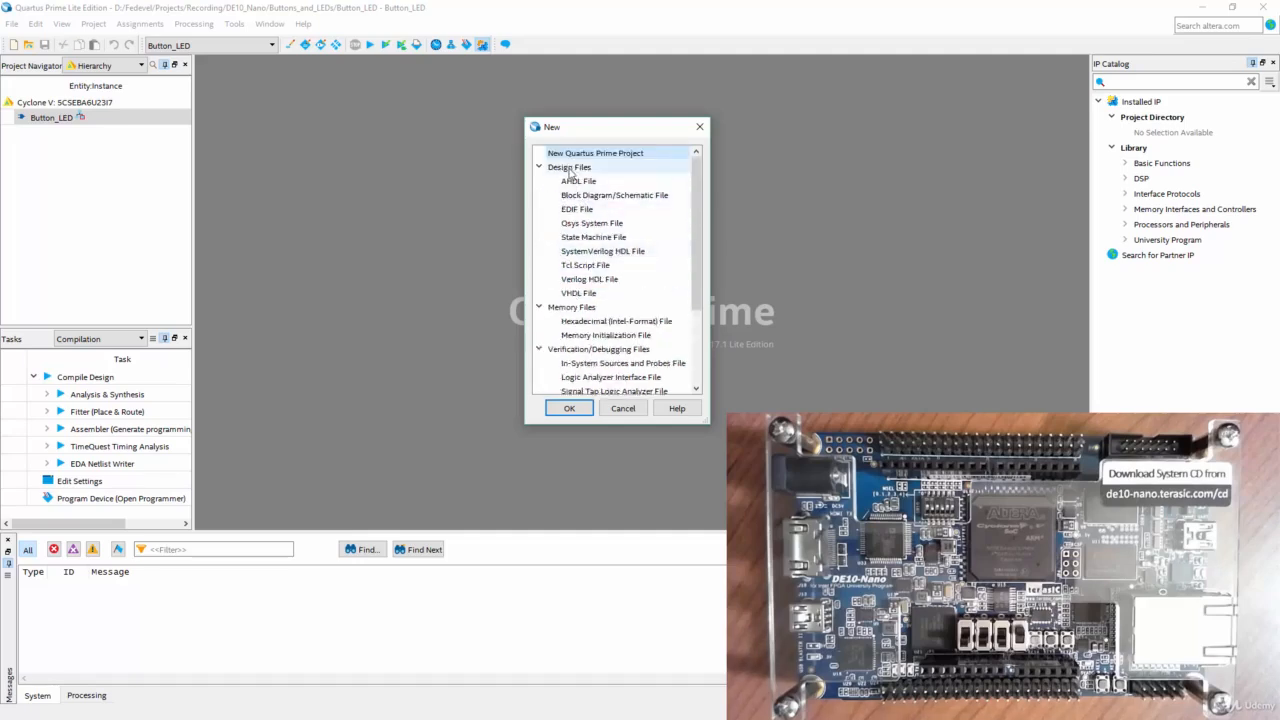
pyautogui.click(577, 296)
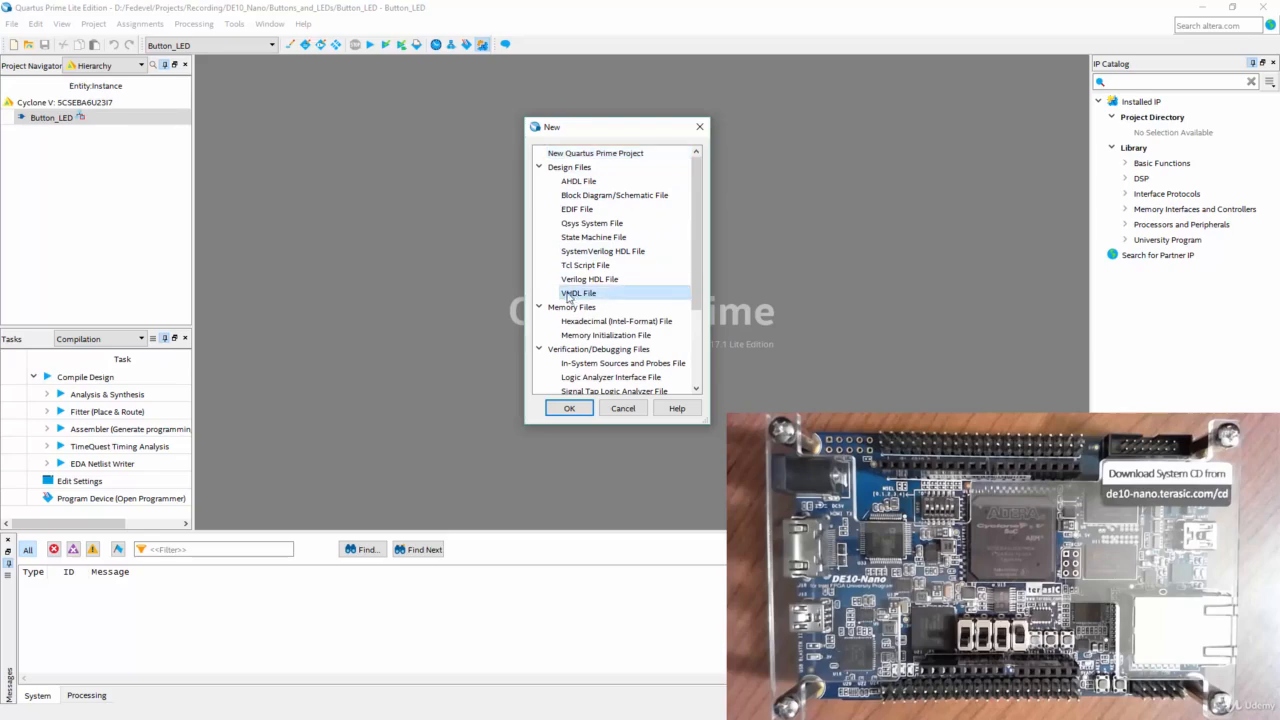
pyautogui.click(569, 409)
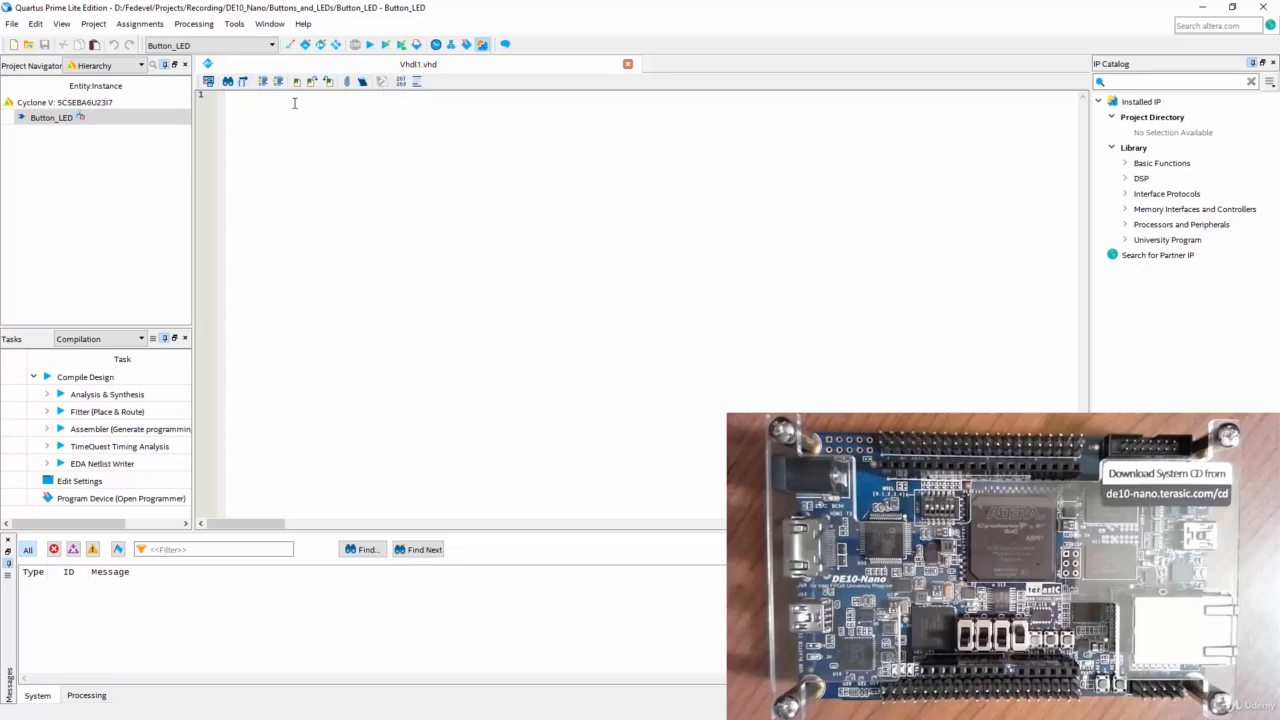
pyautogui.write('-- This is my VHDL file')
pyautogui.click(46, 121)
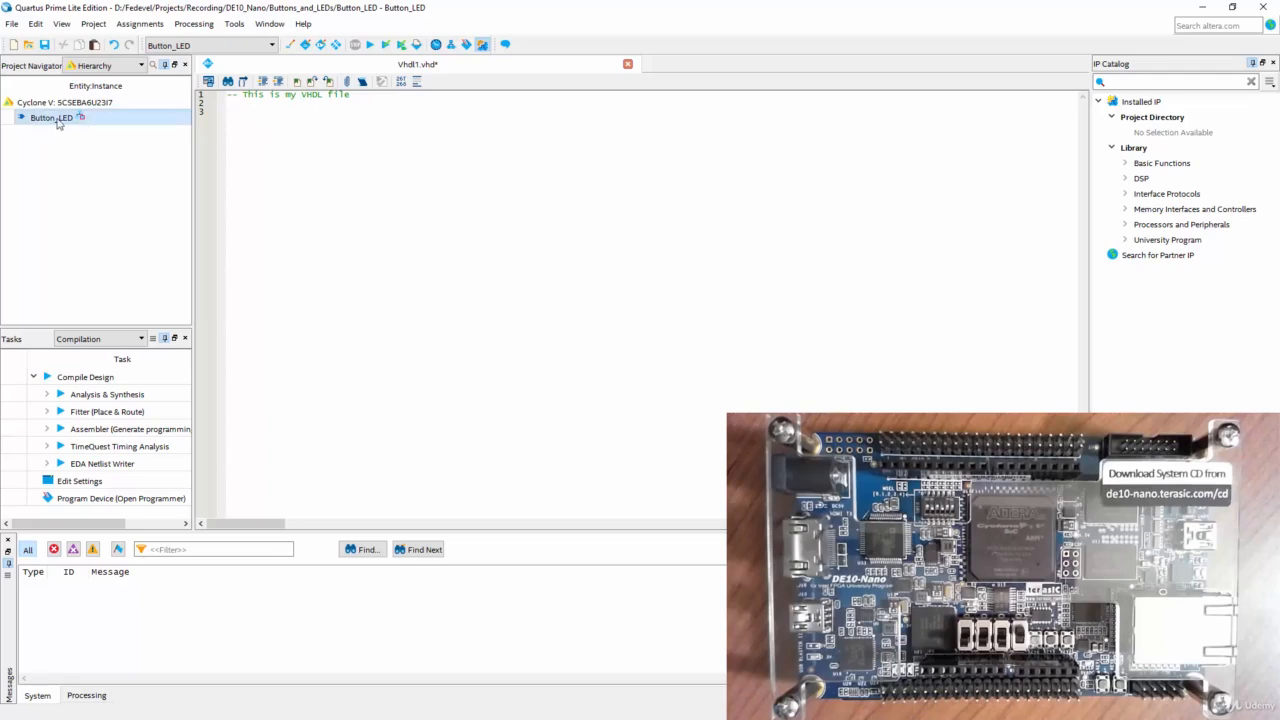